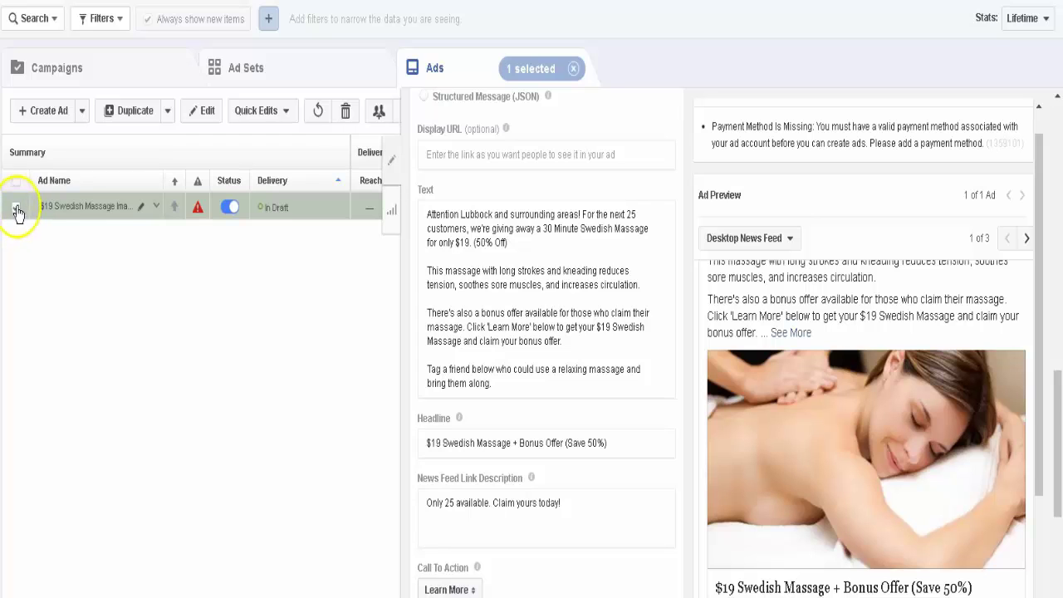
# Duplicate the selected ad into the existing $19 Swedish Massage campaign, under a new ad set named 18-65 Women Target Spa
pyautogui.click(125, 118)
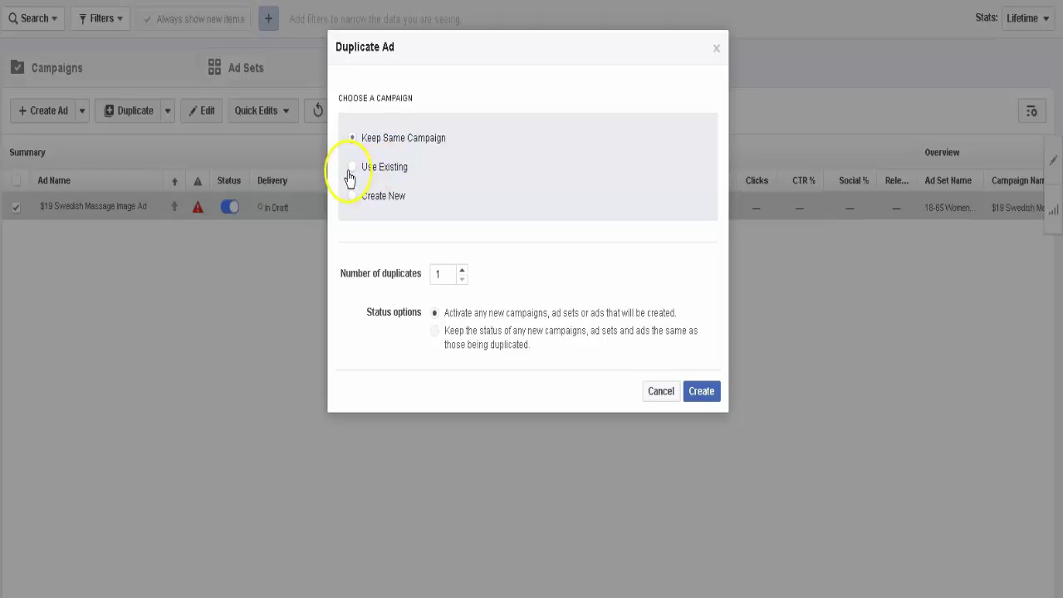
pyautogui.click(353, 170)
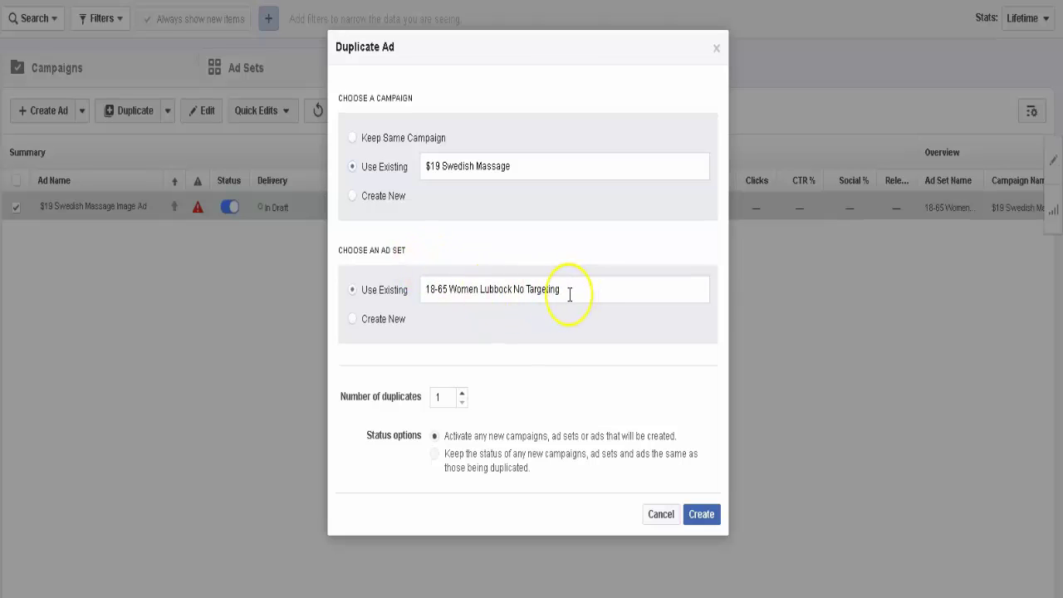
pyautogui.click(352, 322)
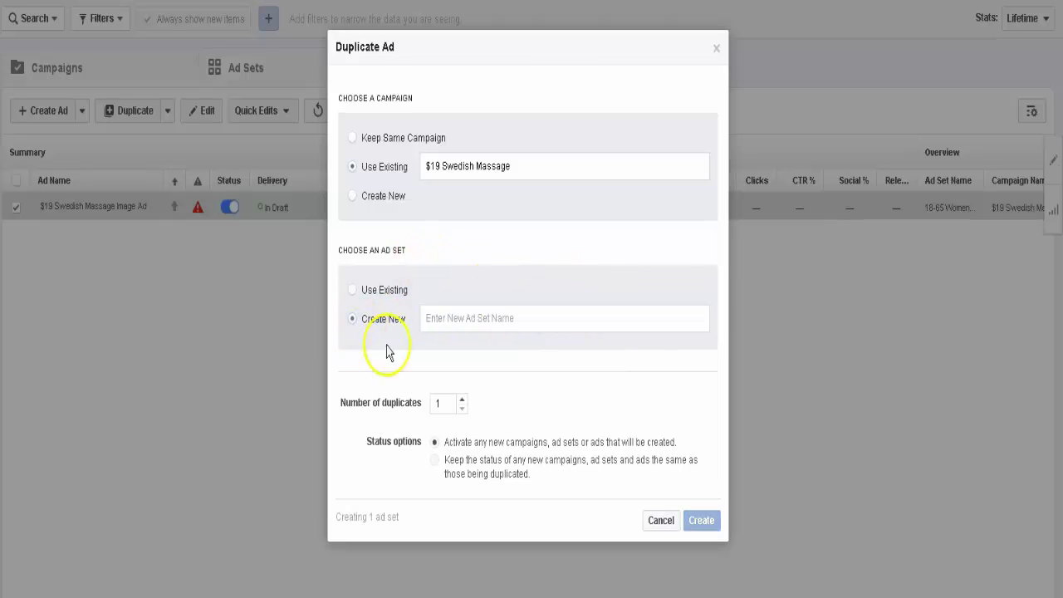
pyautogui.click(494, 320)
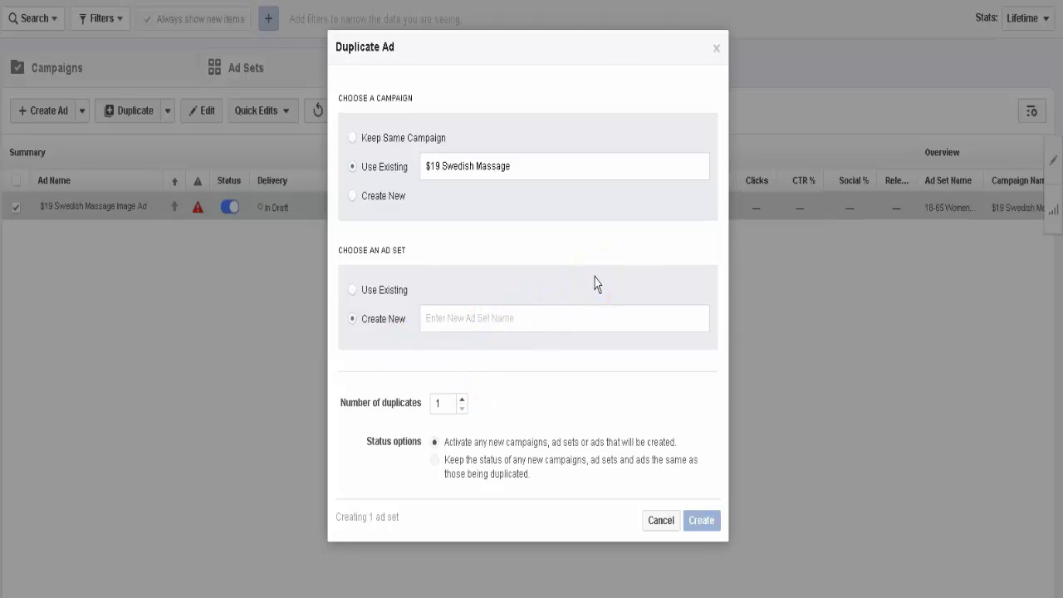
pyautogui.write('18')
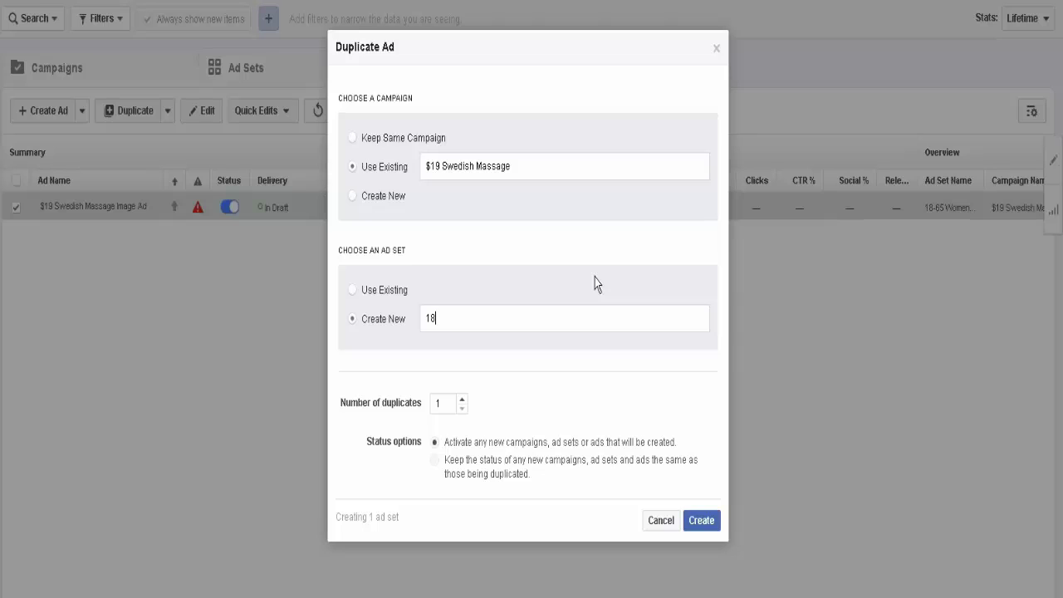
pyautogui.write('-65 Women Target Spa')
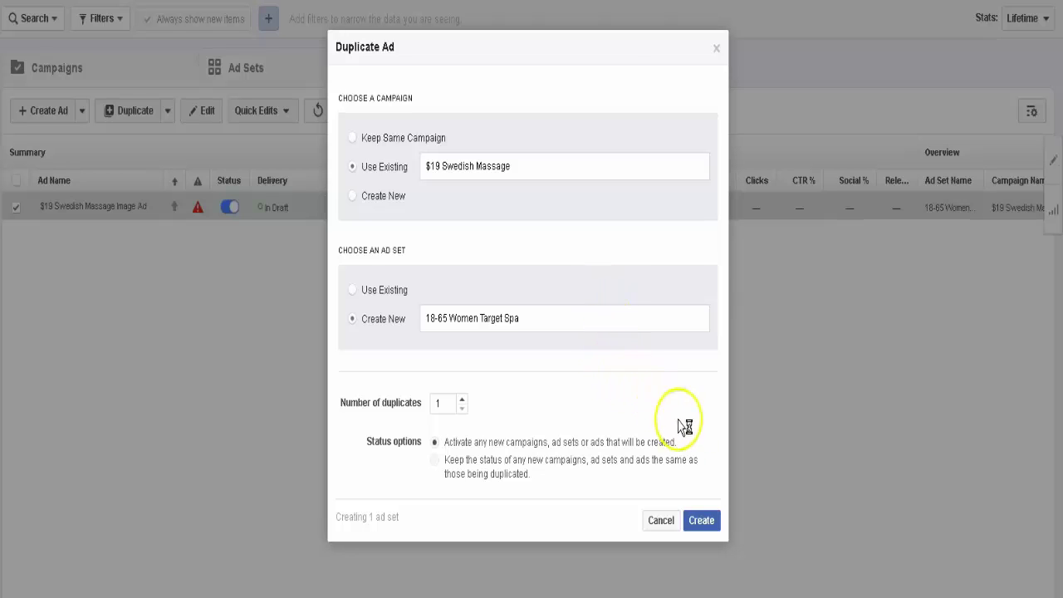
pyautogui.click(702, 520)
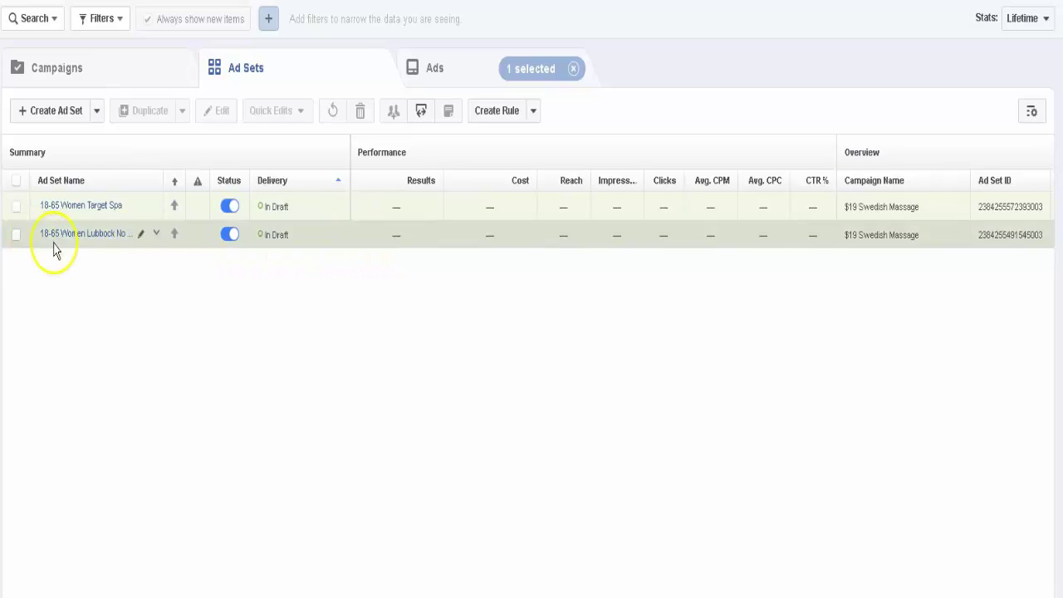
# Display the ads list and select only the original $19 Swedish Massage Image Ad instead of its copy
pyautogui.click(156, 234)
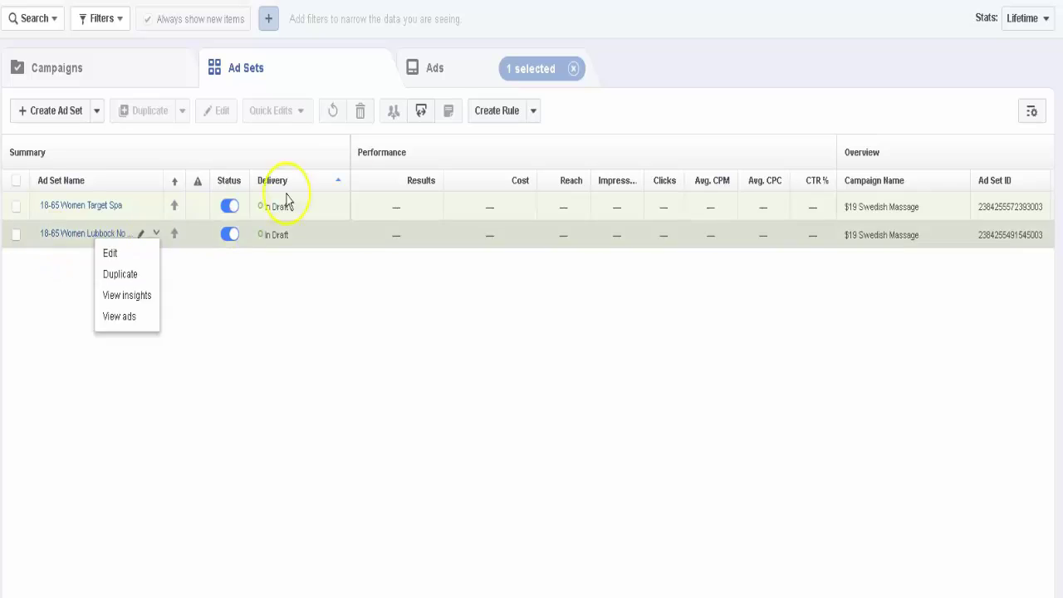
pyautogui.click(461, 68)
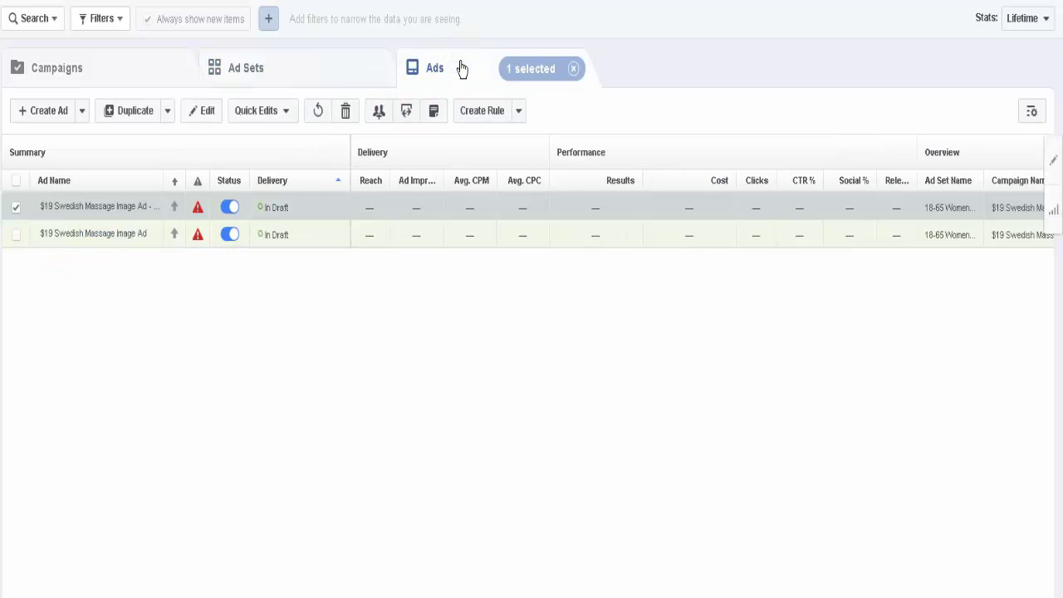
pyautogui.click(17, 207)
pyautogui.click(17, 207)
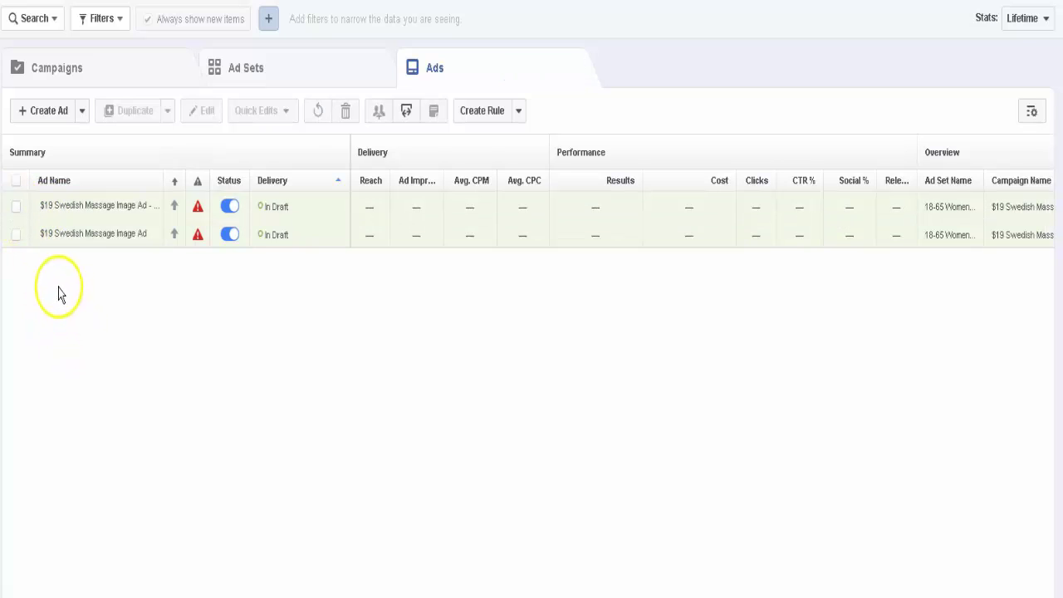
pyautogui.click(17, 236)
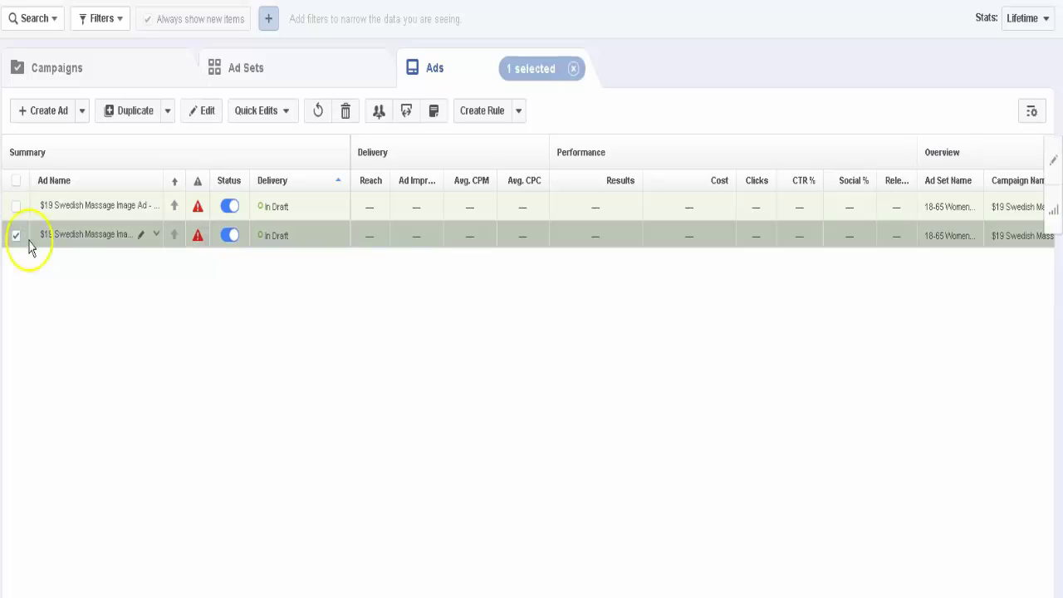
# Open the 18-65 Women Target Spa ad set for editing and look over its budget, schedule and audience settings
pyautogui.click(291, 59)
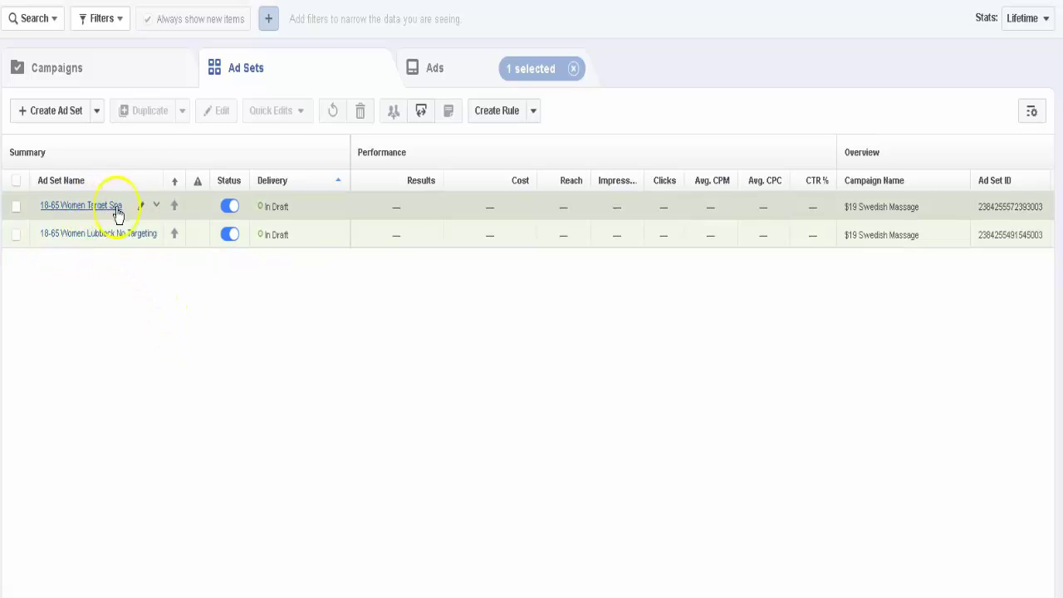
pyautogui.click(15, 209)
pyautogui.click(216, 111)
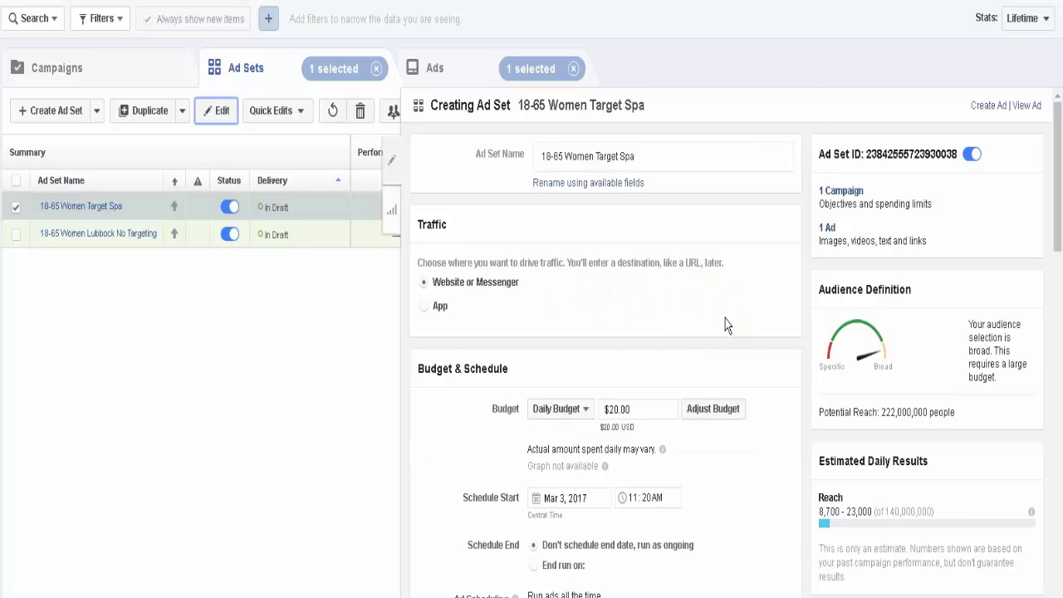
pyautogui.scroll(-2, 725, 324)
pyautogui.scroll(-1, 725, 324)
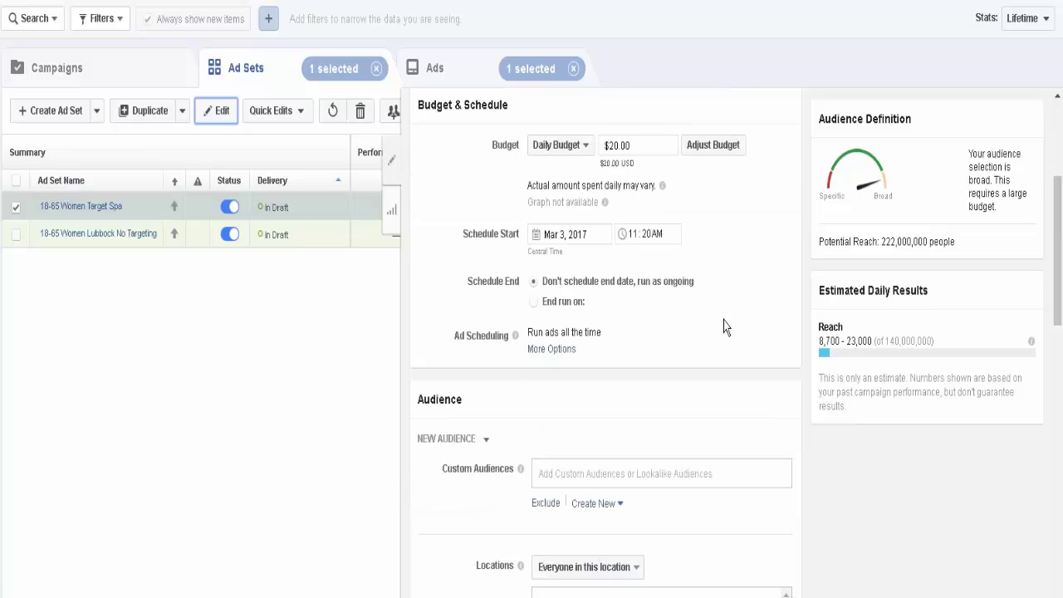
pyautogui.scroll(-1, 724, 326)
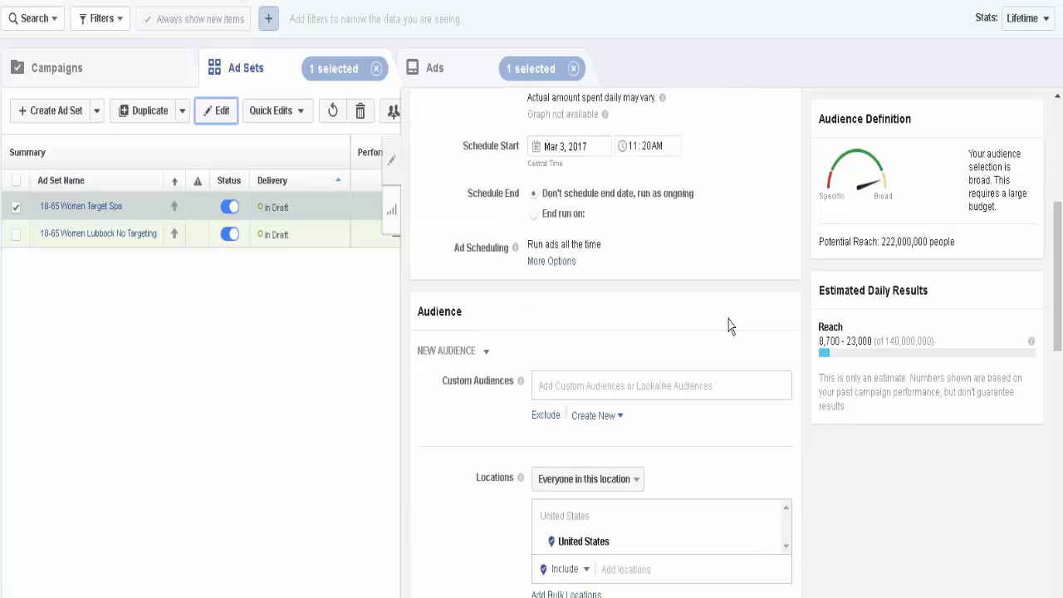
pyautogui.scroll(4, 730, 325)
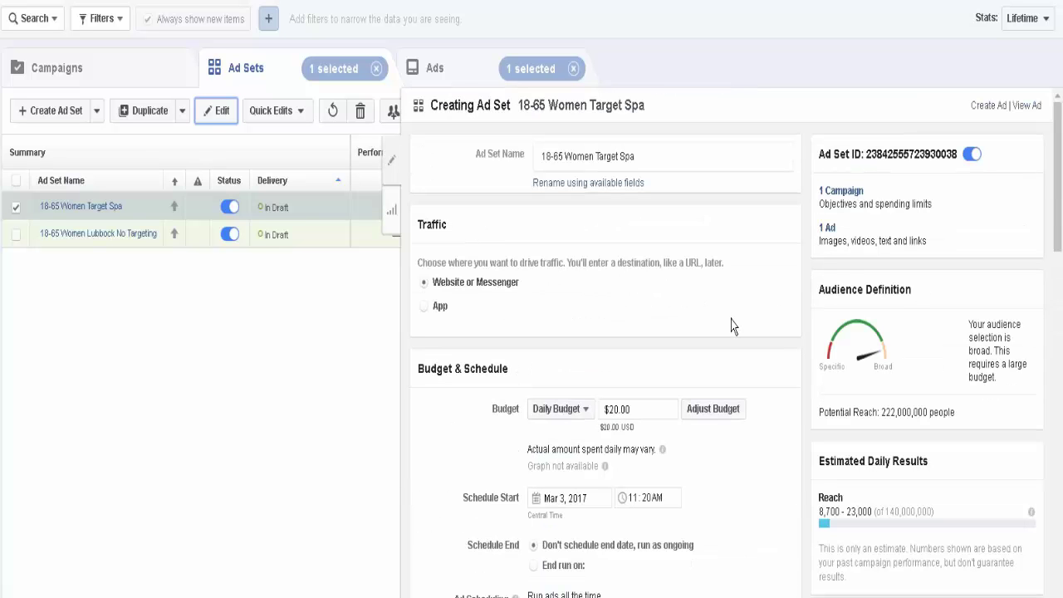
pyautogui.scroll(-4, 731, 326)
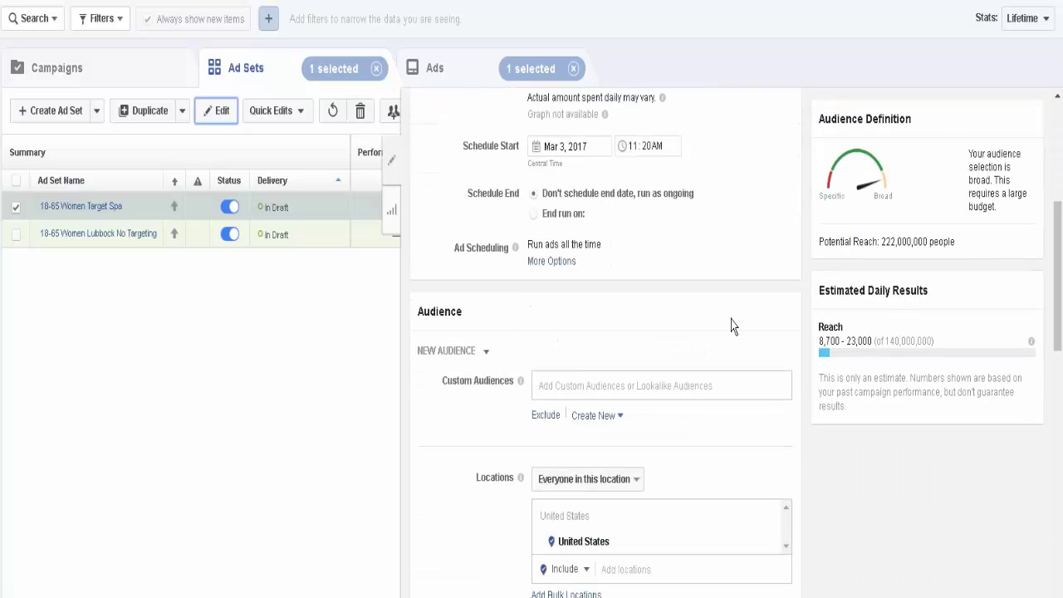
# Set the audience's minimum age to 18 and its gender to Women
pyautogui.scroll(-4, 731, 324)
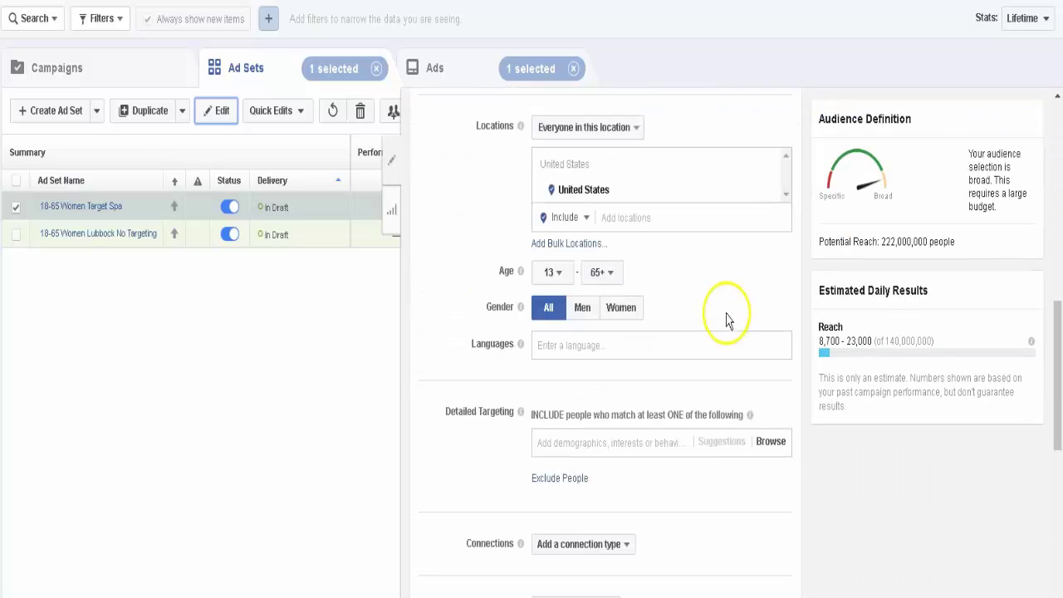
pyautogui.click(559, 278)
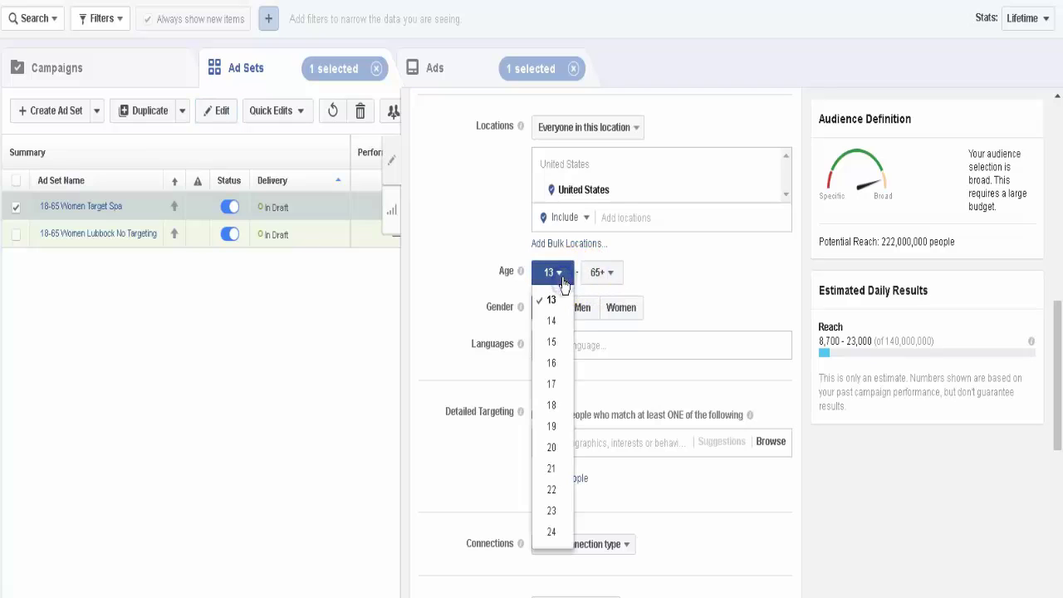
pyautogui.click(572, 400)
pyautogui.click(625, 311)
# Set the audience location to Lubbock, Texas with a 50-mile radius
pyautogui.click(631, 221)
pyautogui.write('L')
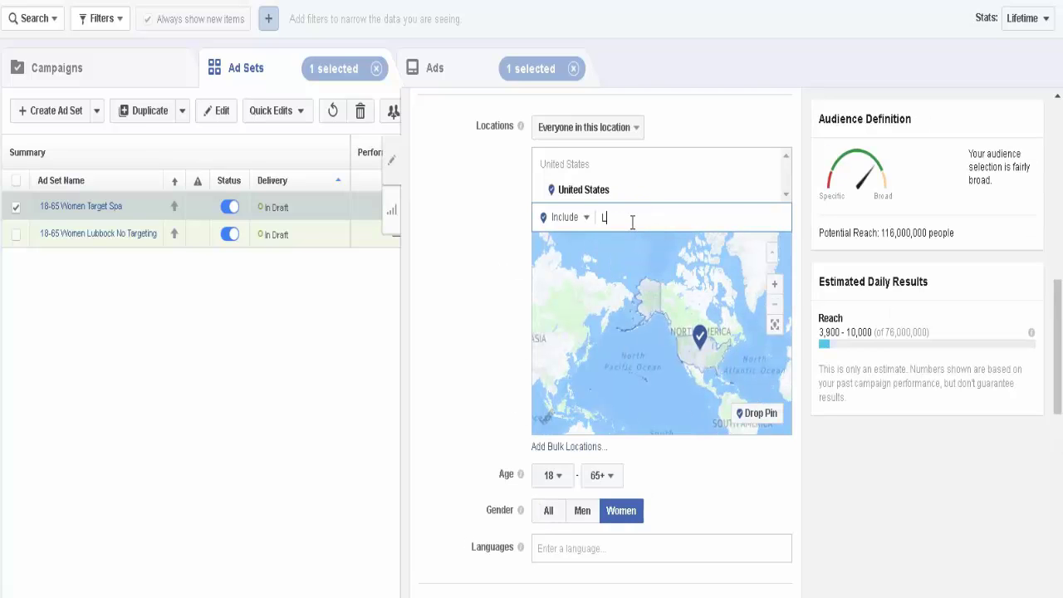
pyautogui.write('ubbock,')
pyautogui.click(657, 243)
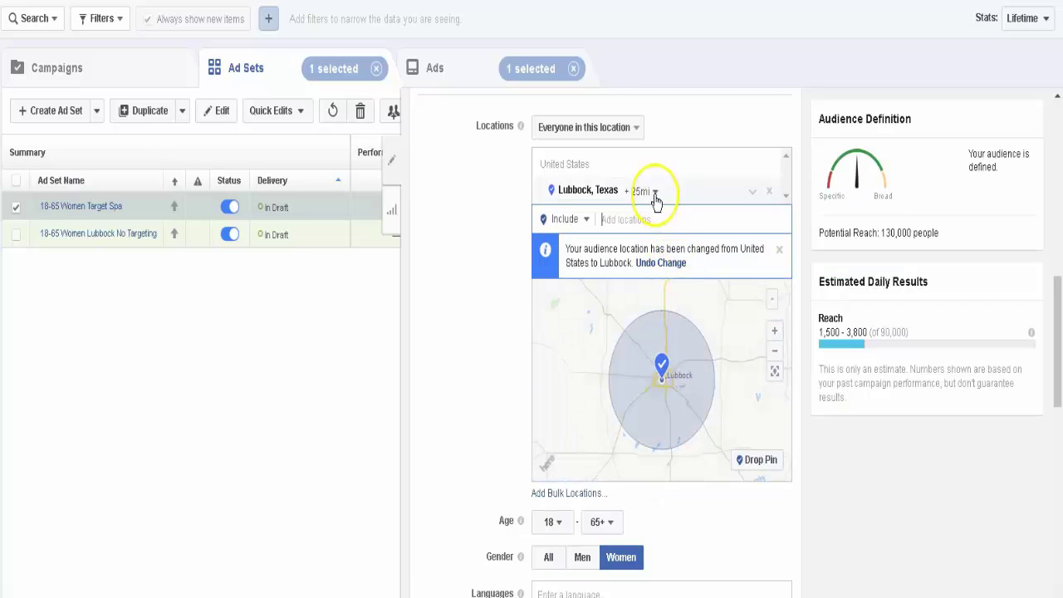
pyautogui.click(655, 192)
pyautogui.moveTo(658, 268); pyautogui.dragTo(757, 281)
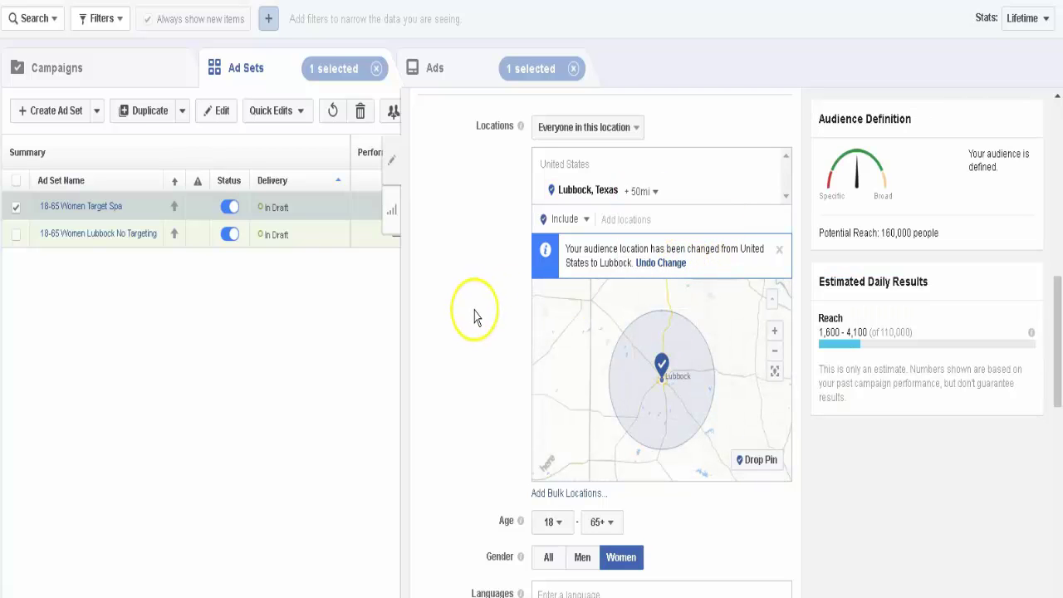
# Search detailed targeting for "spa" and add the Spas interest to the audience
pyautogui.scroll(-1, 473, 321)
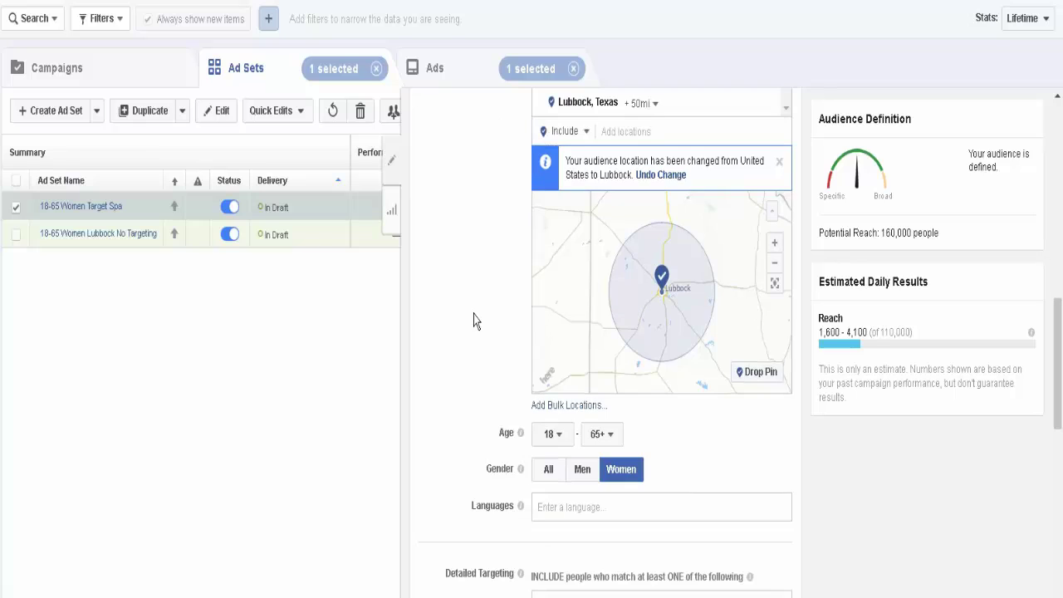
pyautogui.scroll(-1, 474, 323)
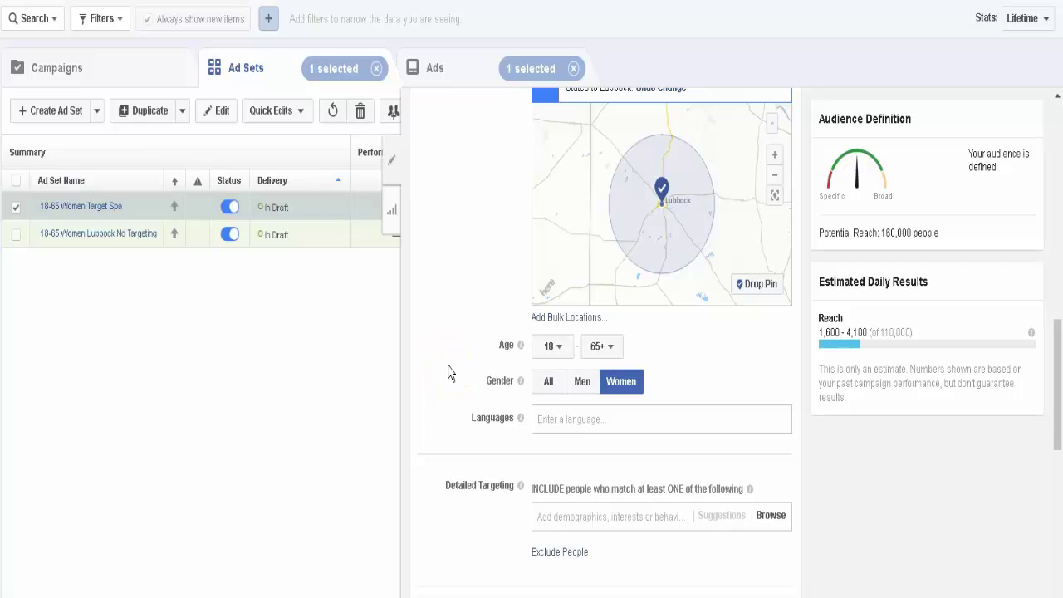
pyautogui.moveTo(467, 405)
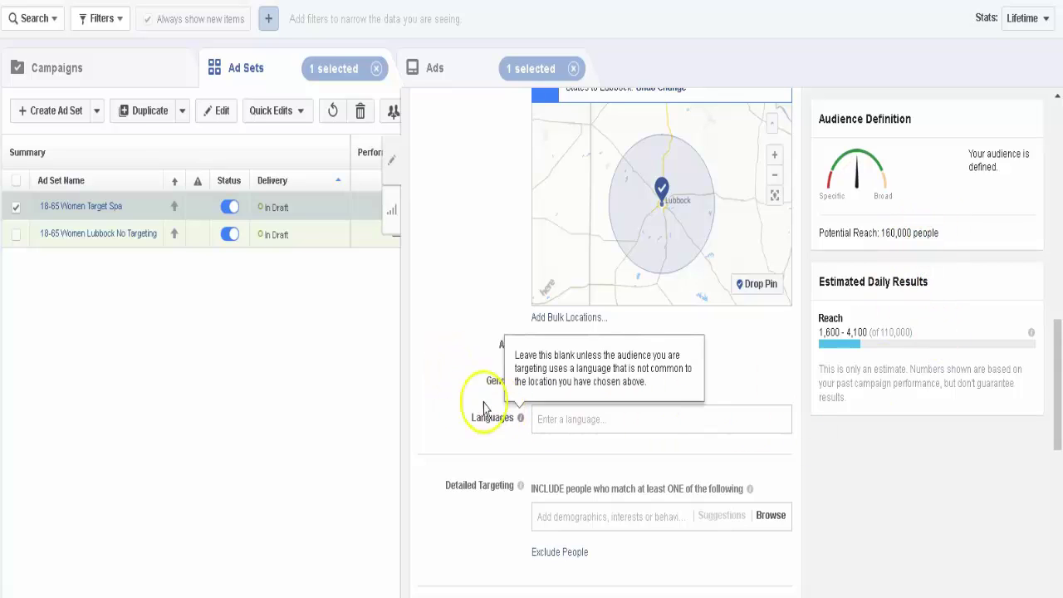
pyautogui.scroll(-2, 467, 405)
pyautogui.scroll(-1, 463, 405)
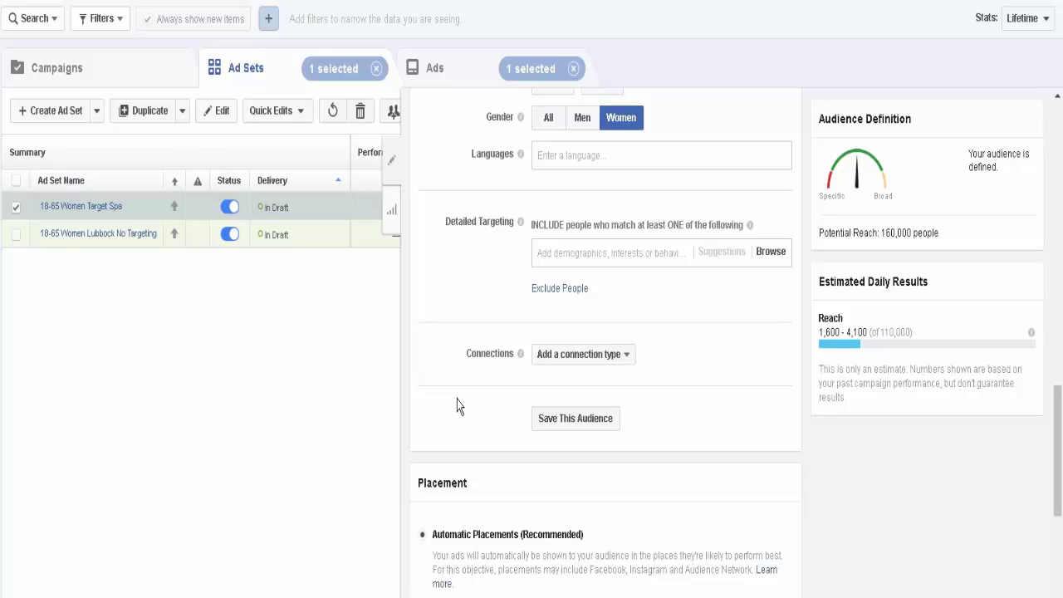
pyautogui.click(617, 253)
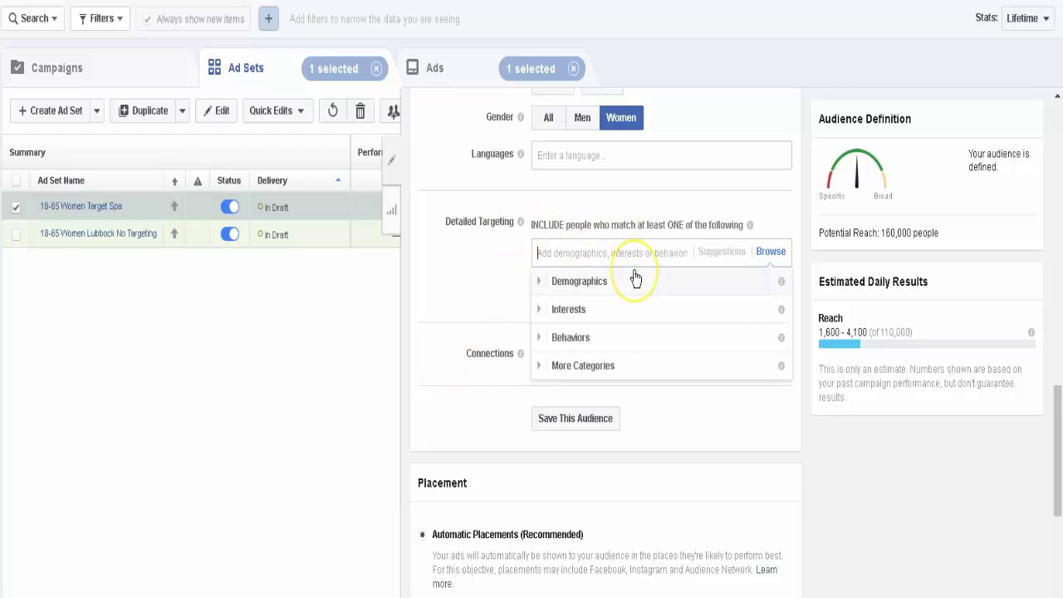
pyautogui.write('spa')
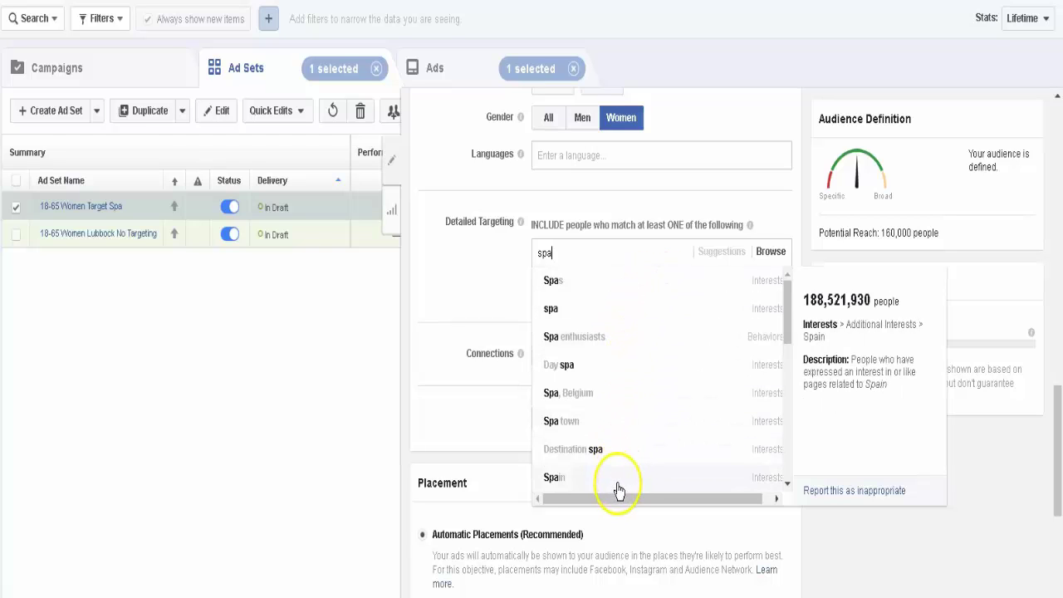
pyautogui.click(553, 281)
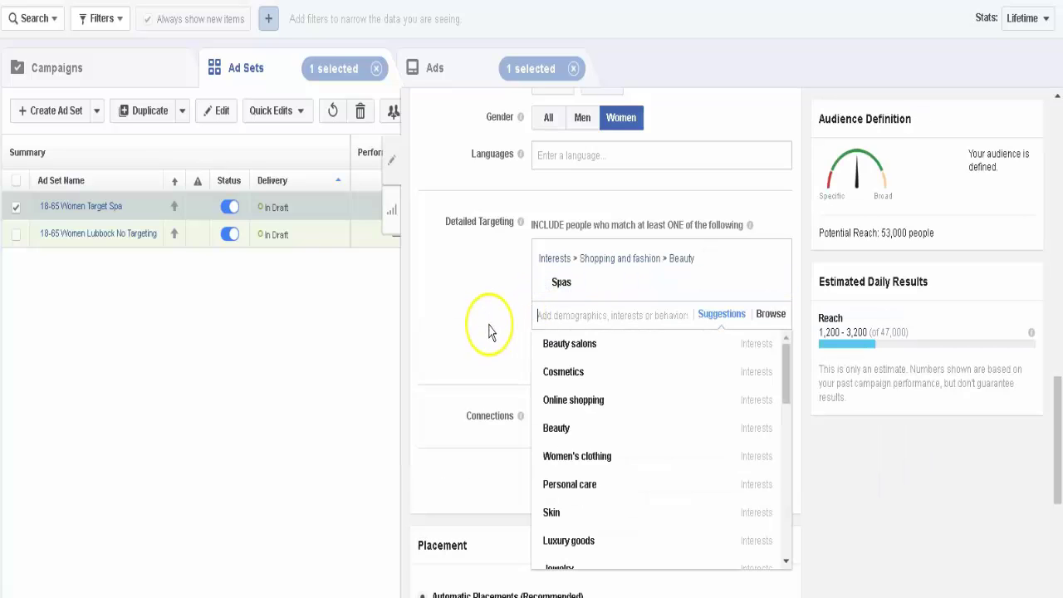
# Switch the ad set to manually edited placements and remove Audience Network and Instagram from its platforms
pyautogui.scroll(3, 488, 322)
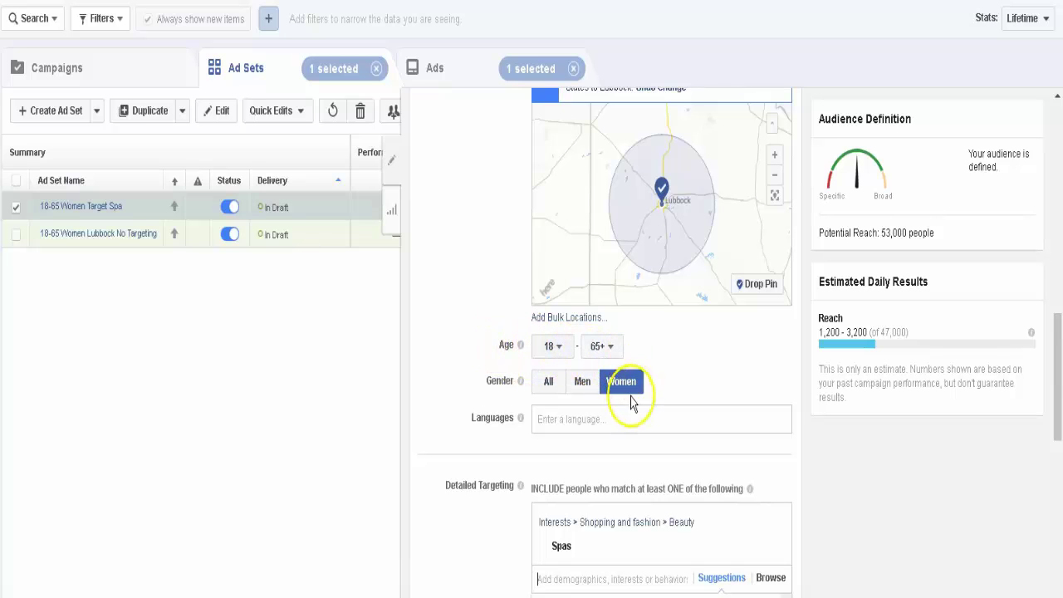
pyautogui.scroll(2, 676, 365)
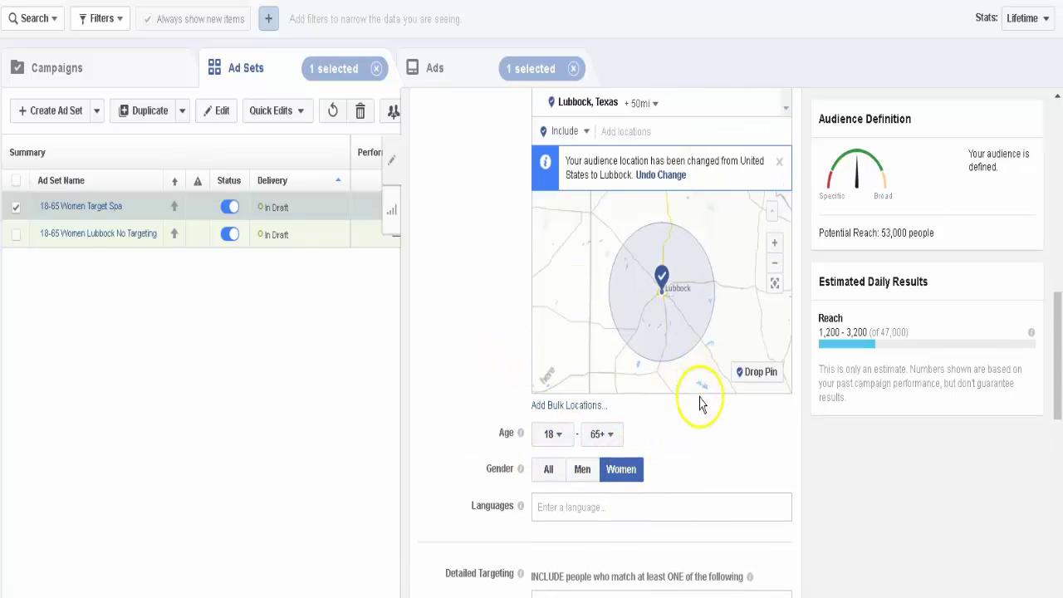
pyautogui.scroll(2, 700, 392)
pyautogui.scroll(-7, 493, 339)
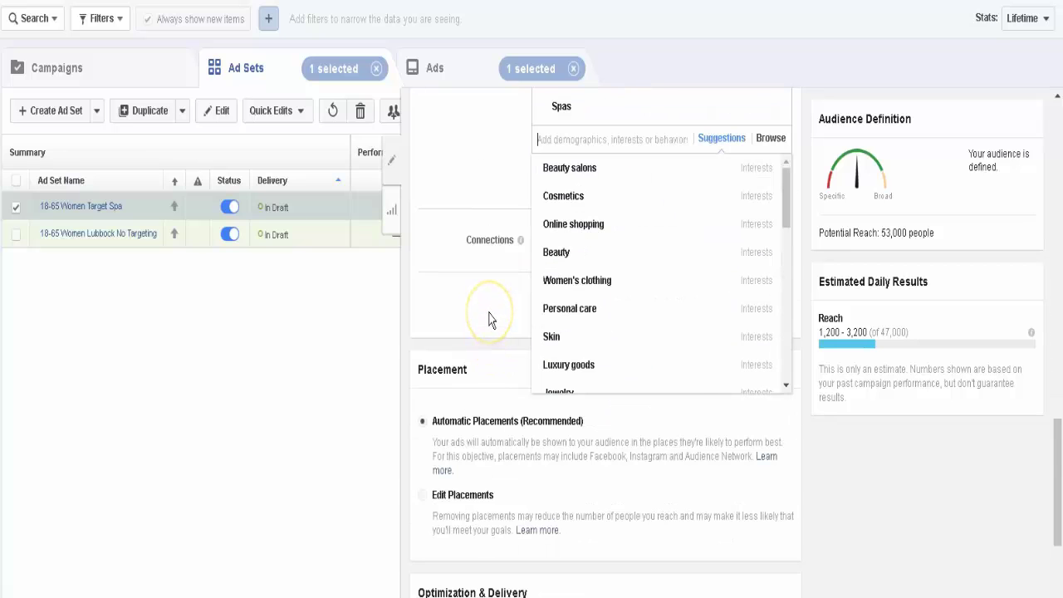
pyautogui.scroll(-1, 491, 319)
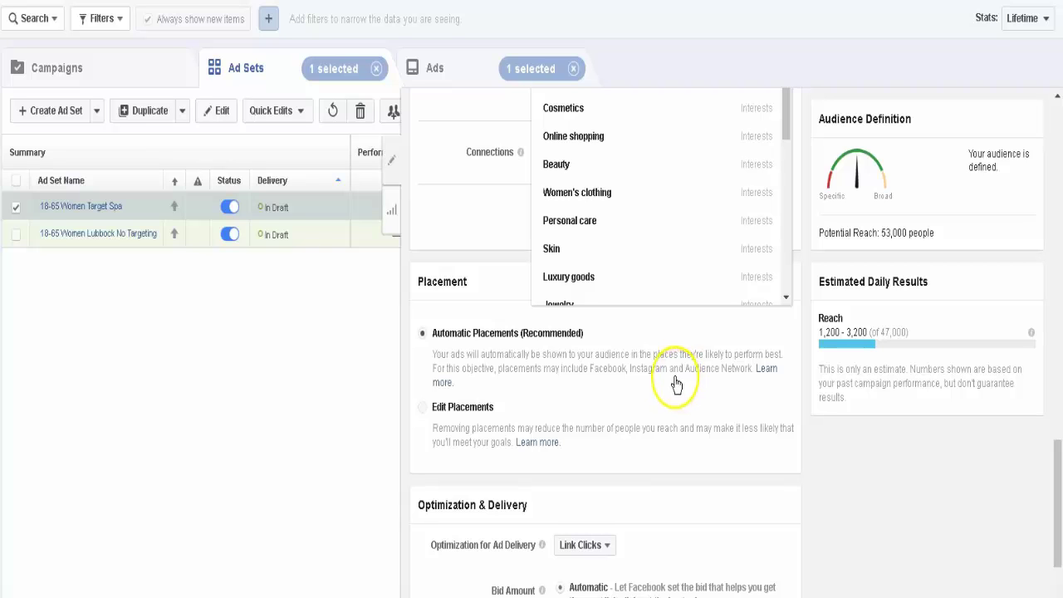
pyautogui.scroll(-1, 531, 390)
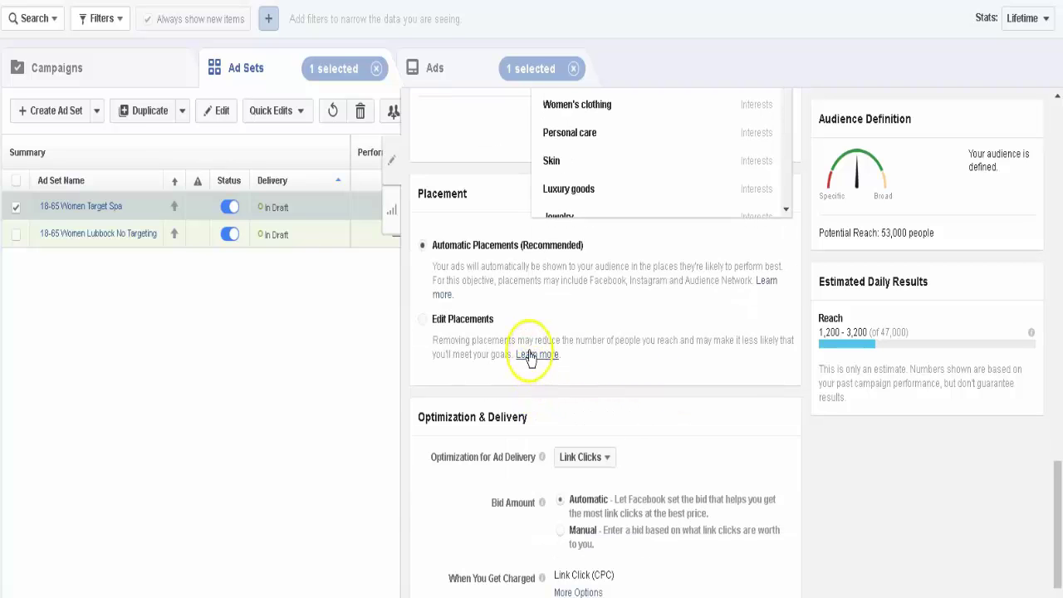
pyautogui.click(424, 323)
pyautogui.scroll(-1, 623, 334)
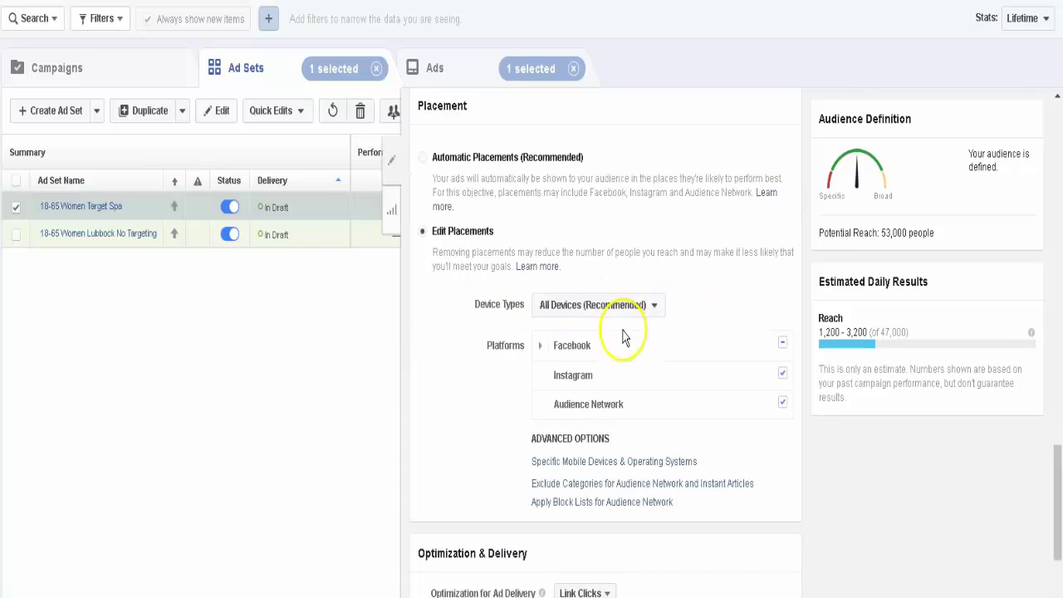
pyautogui.click(782, 402)
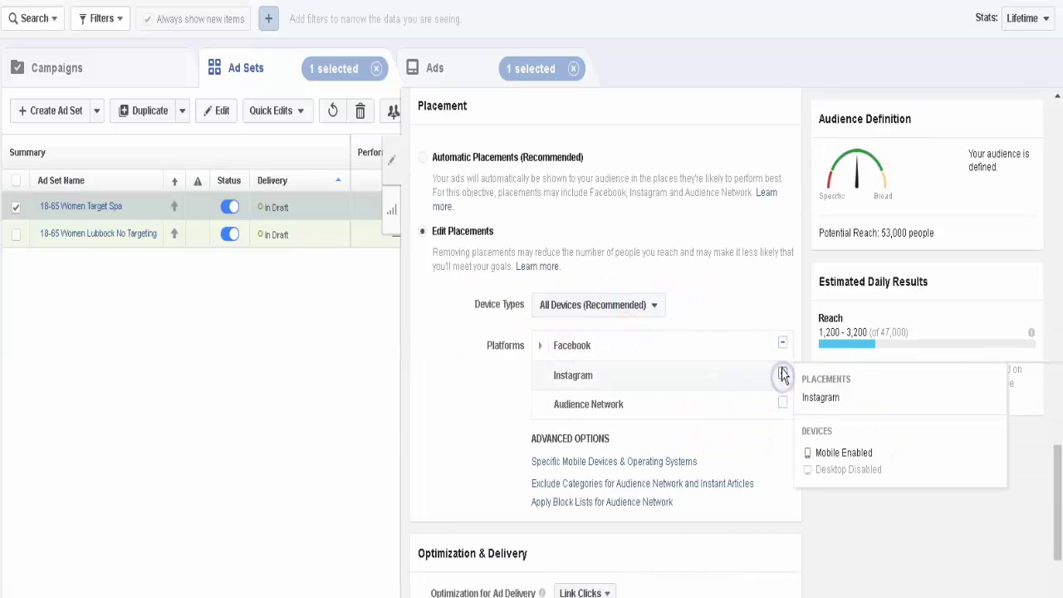
pyautogui.click(783, 374)
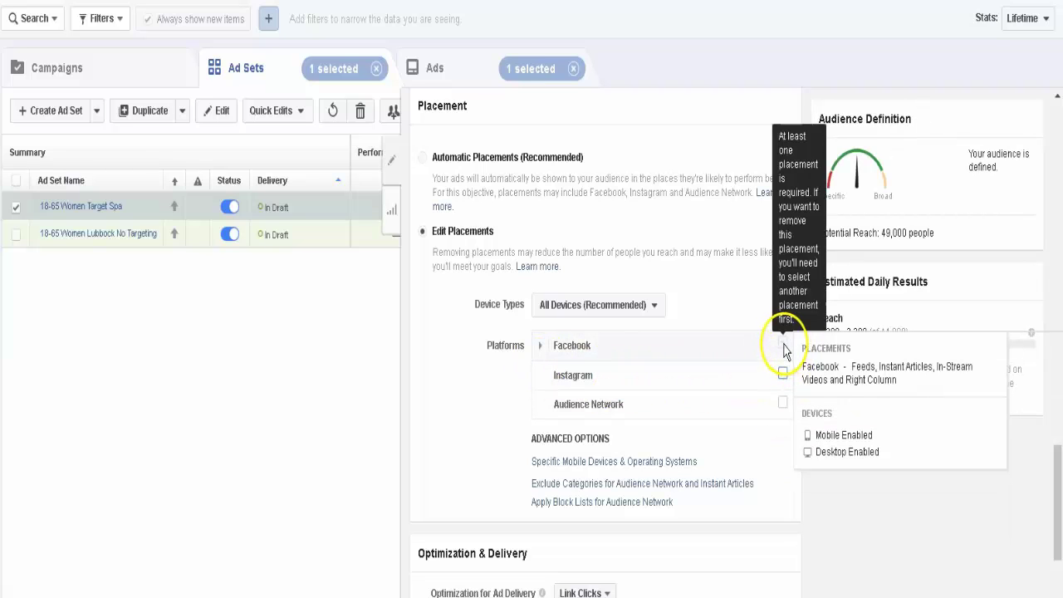
# Limit the Facebook placements to Feeds by excluding Right Column and Instant Articles
pyautogui.click(540, 346)
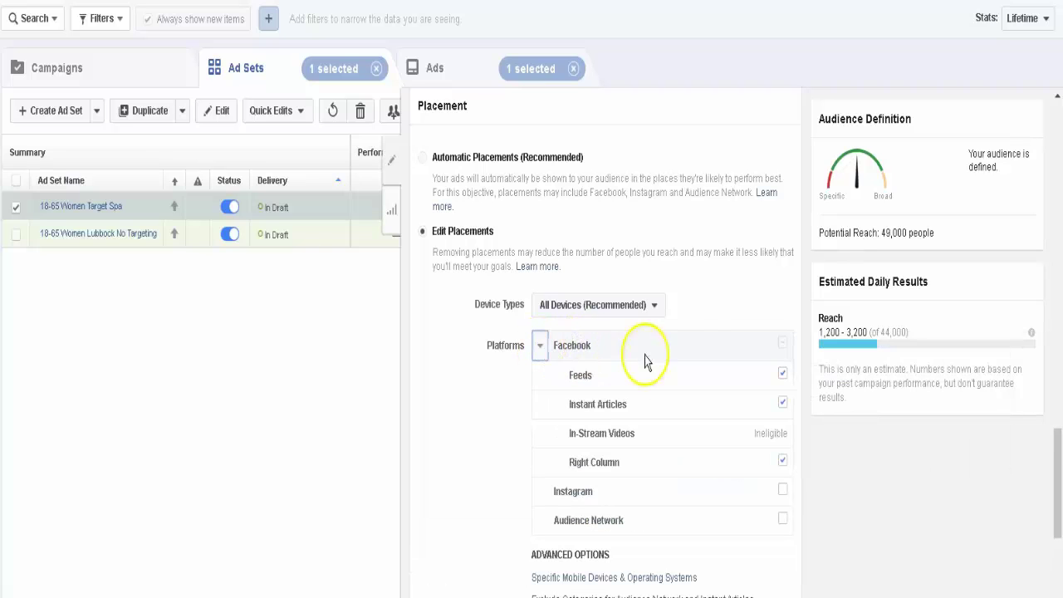
pyautogui.click(782, 460)
pyautogui.click(783, 403)
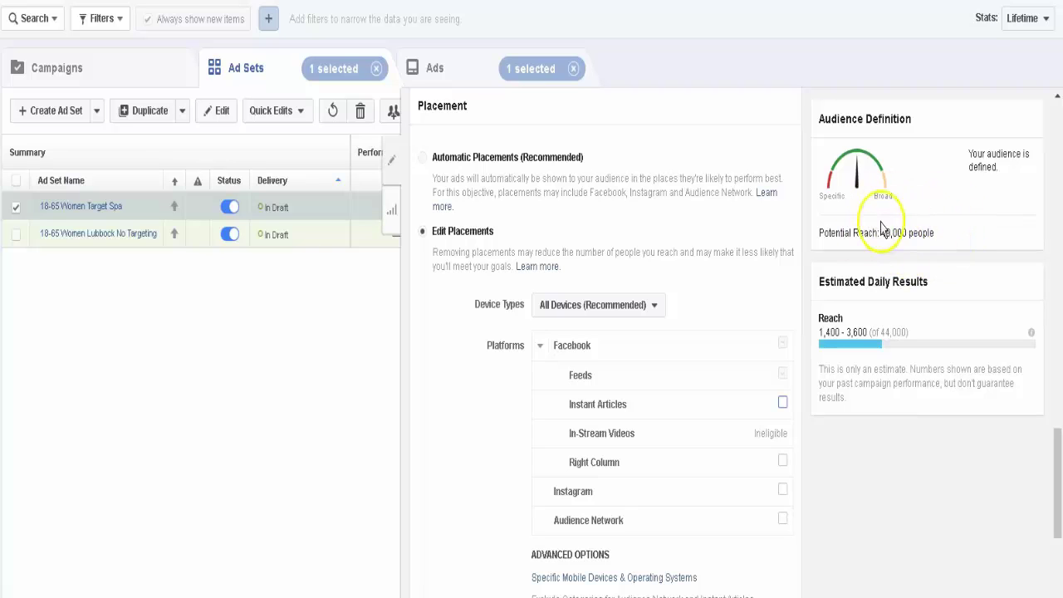
# Examine the ad delivery optimization choices in the Optimization & Delivery section, leaving Link Clicks selected
pyautogui.scroll(-2, 711, 387)
pyautogui.scroll(-2, 711, 387)
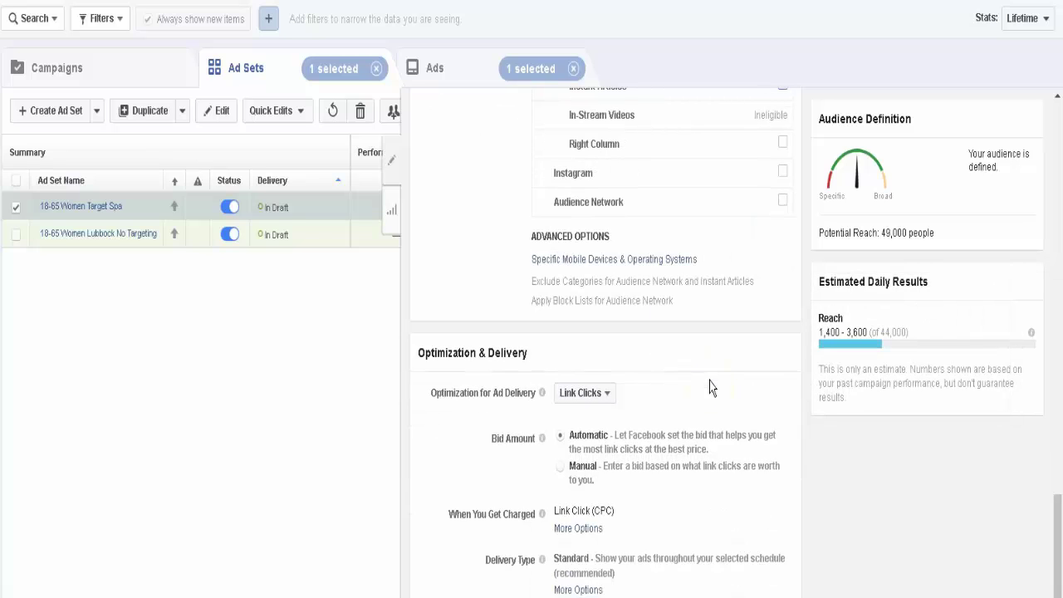
pyautogui.click(610, 396)
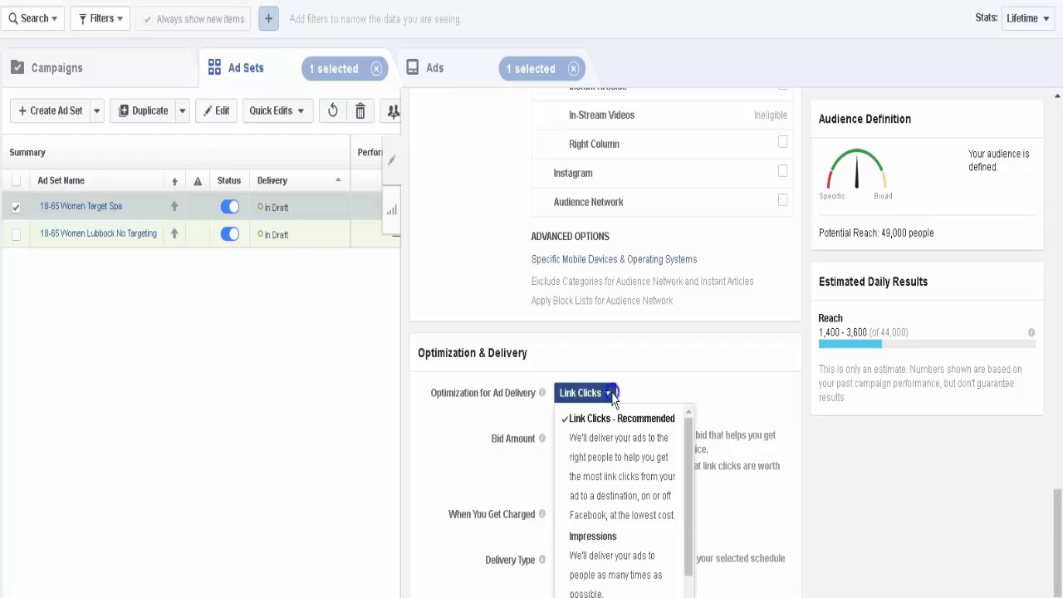
pyautogui.click(615, 395)
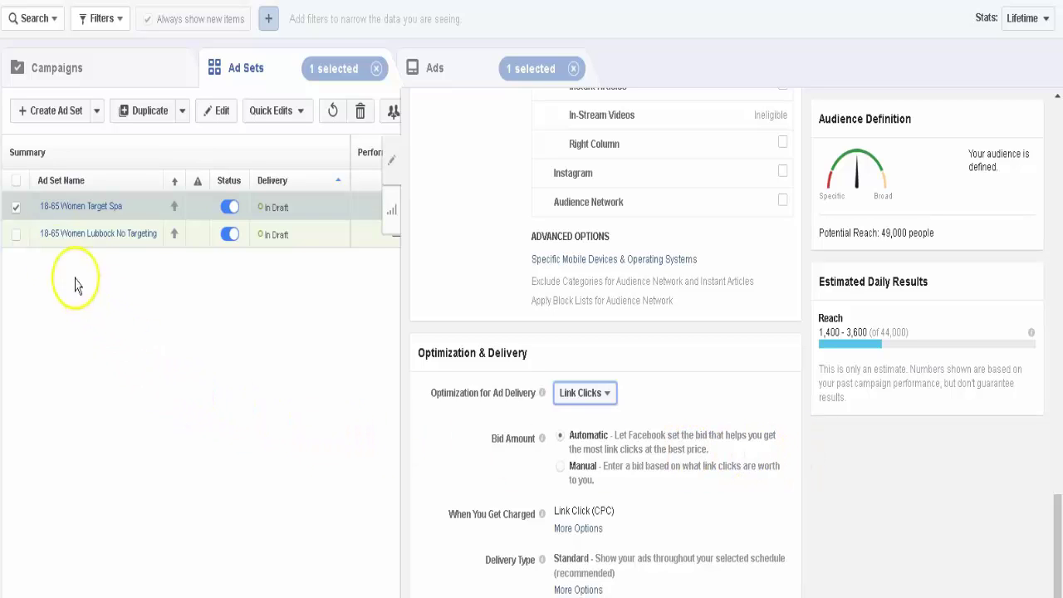
# Deselect the 18-65 Women Target Spa ad set and review the original $19 Swedish Massage Image Ad's image, website URL and text
pyautogui.click(16, 207)
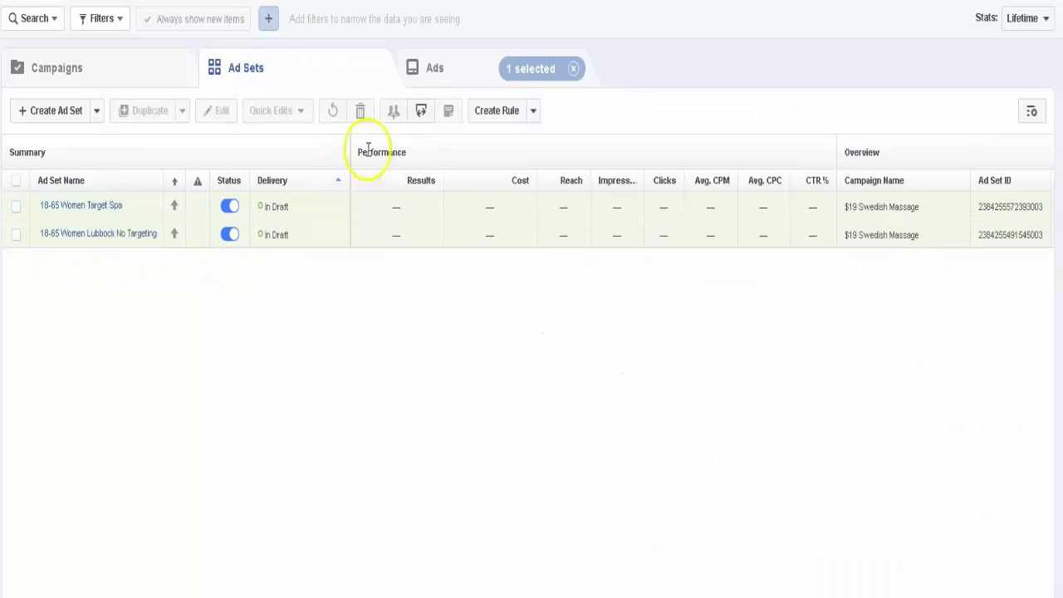
pyautogui.click(459, 72)
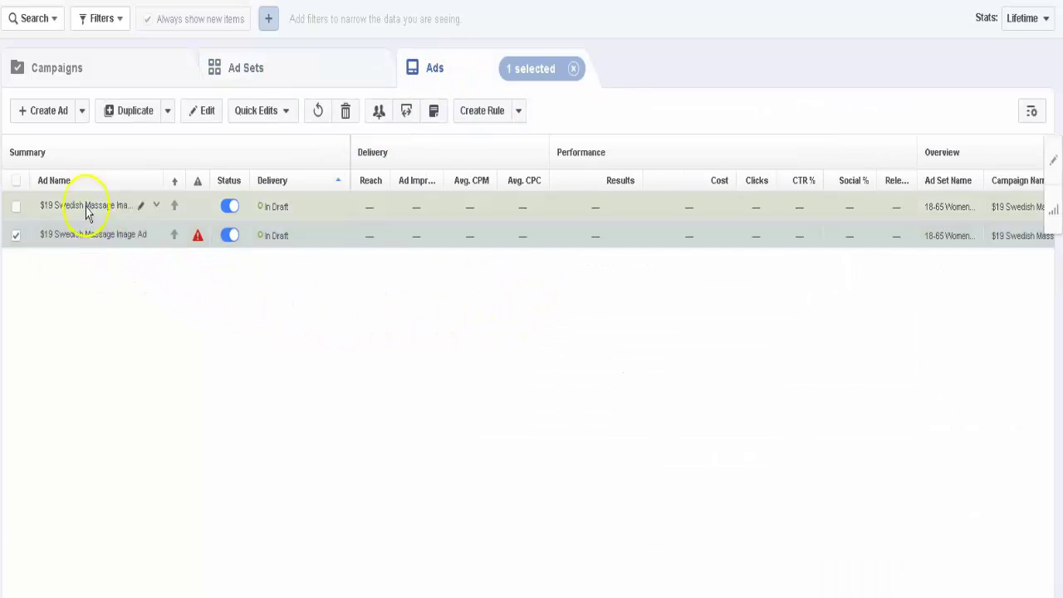
pyautogui.click(323, 71)
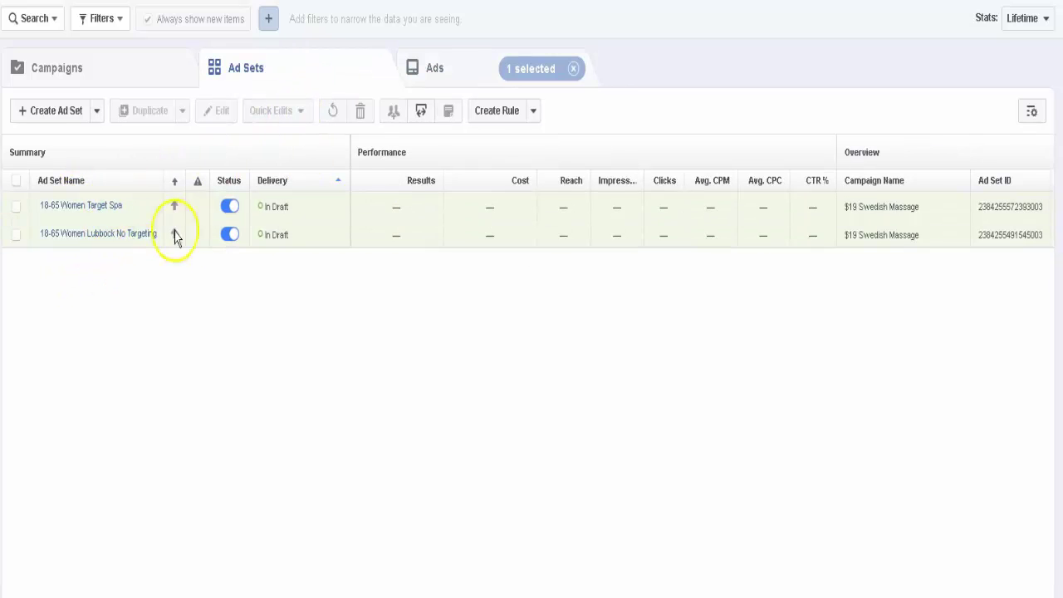
pyautogui.click(450, 75)
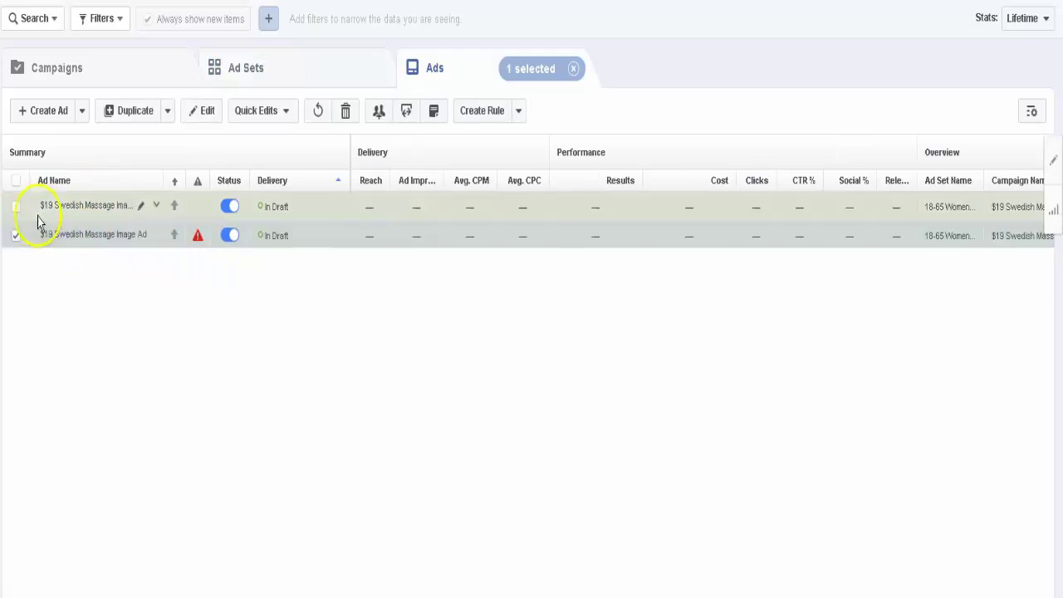
pyautogui.click(201, 114)
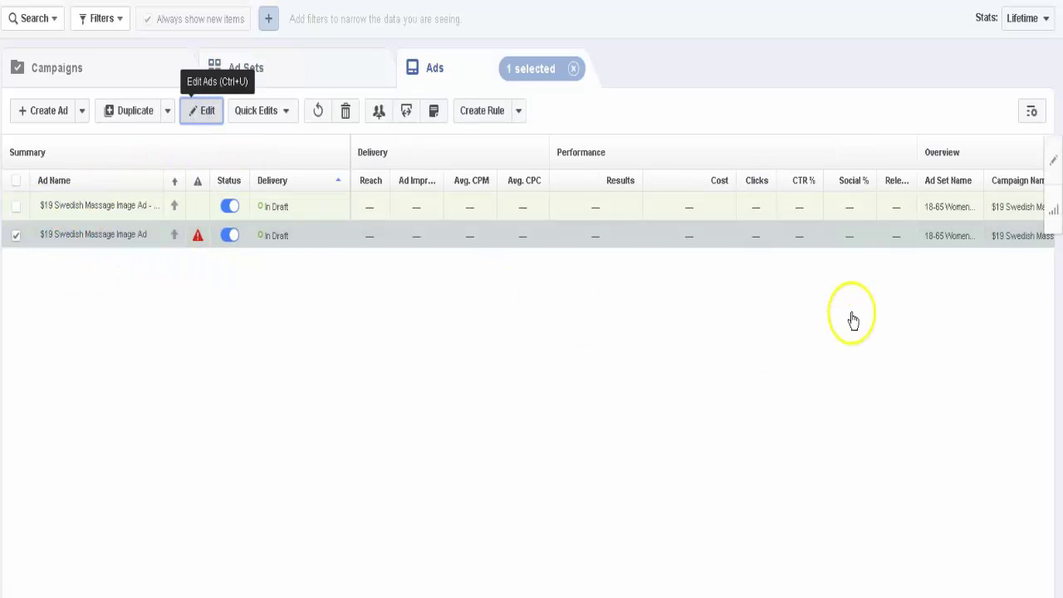
pyautogui.scroll(-3, 961, 366)
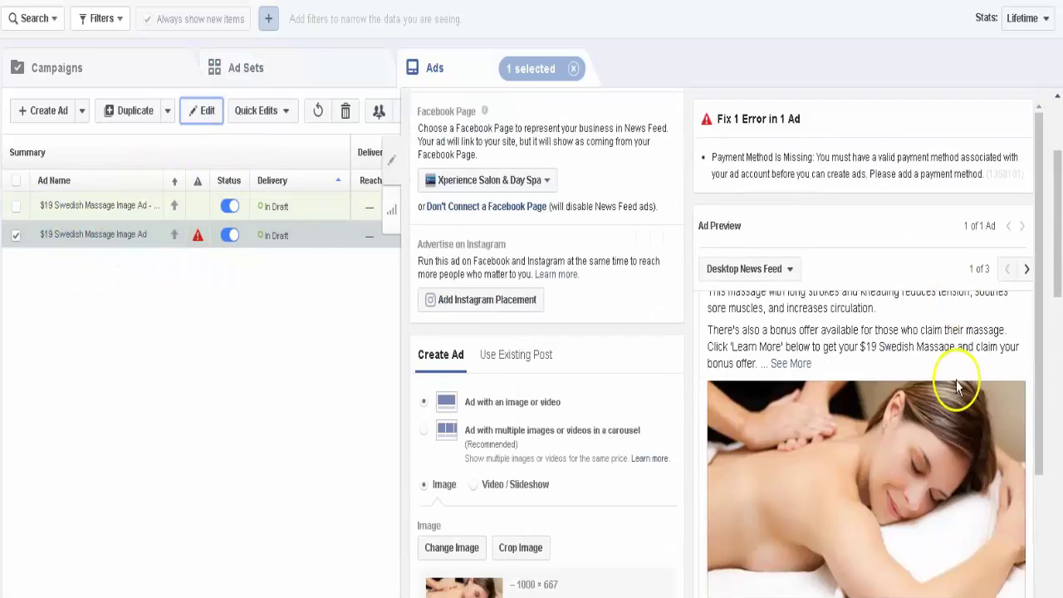
pyautogui.scroll(-3, 955, 382)
pyautogui.scroll(-5, 629, 327)
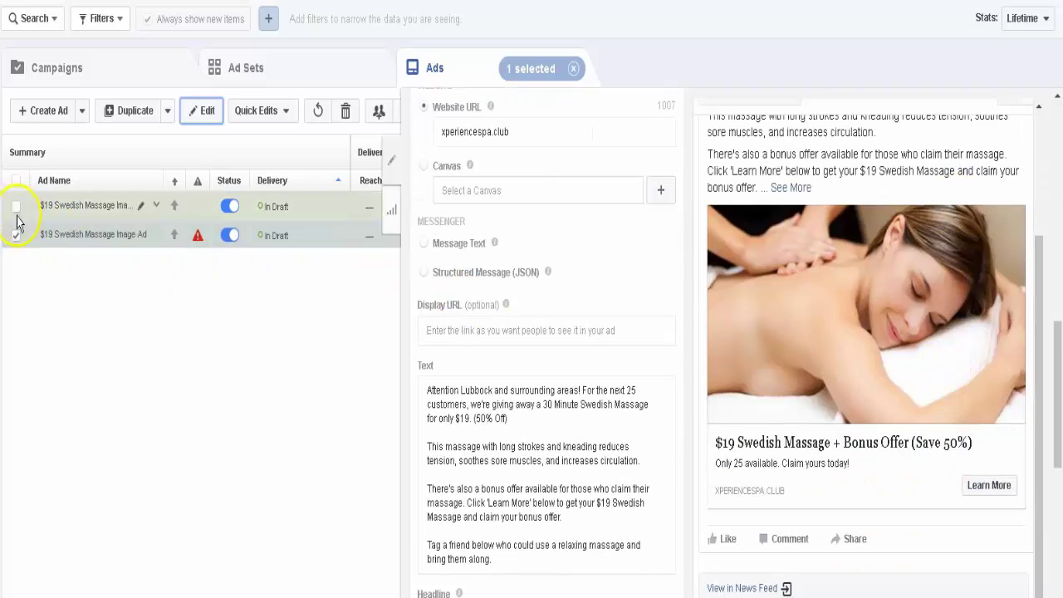
# Open the copied $19 Swedish Massage Image Ad and check its image and destination, returning to the ads list
pyautogui.click(66, 206)
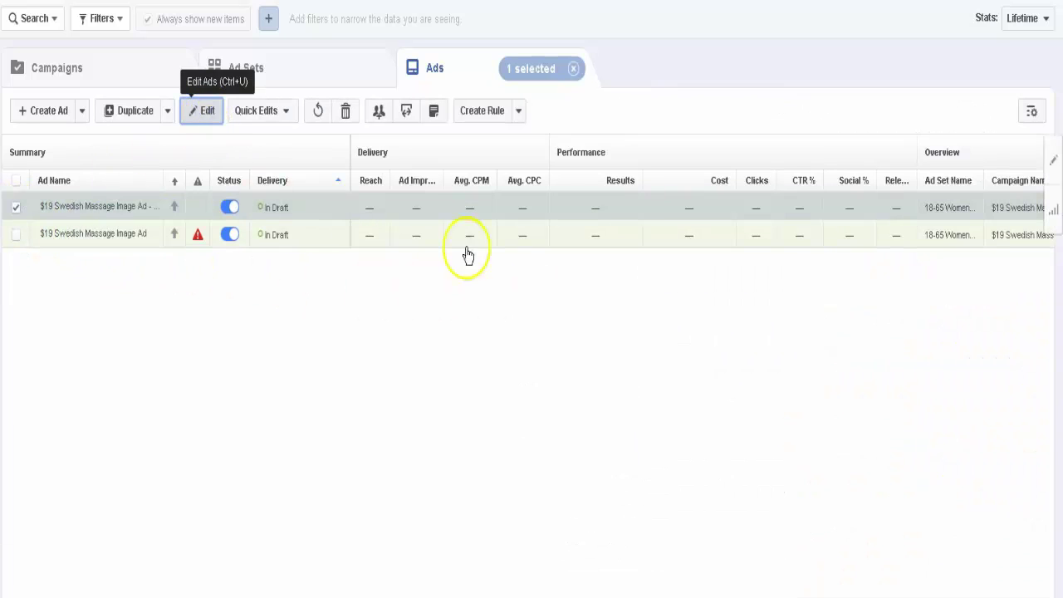
pyautogui.scroll(-5, 921, 351)
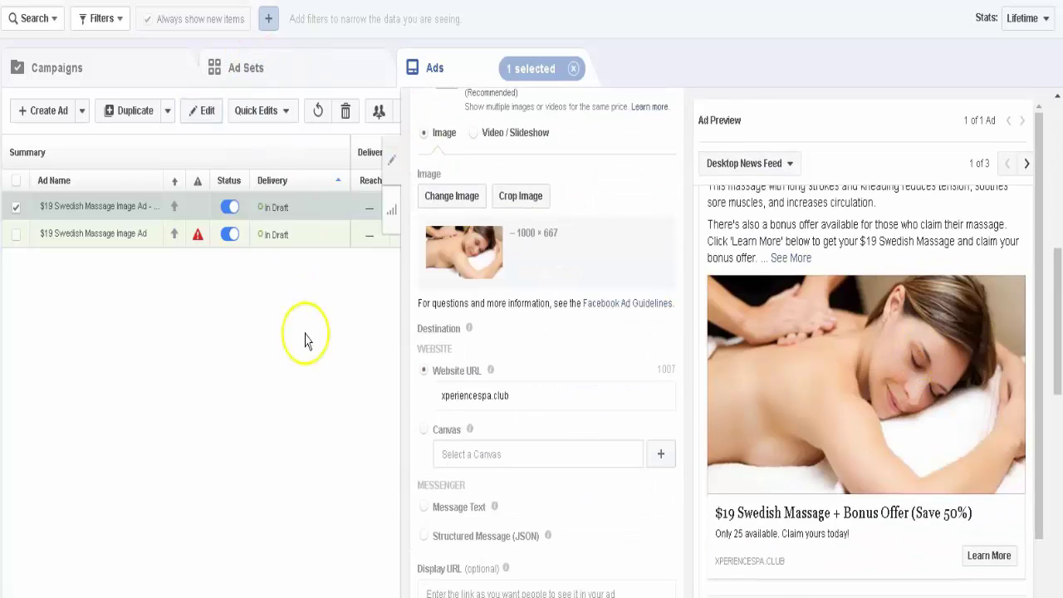
pyautogui.click(249, 68)
pyautogui.click(452, 84)
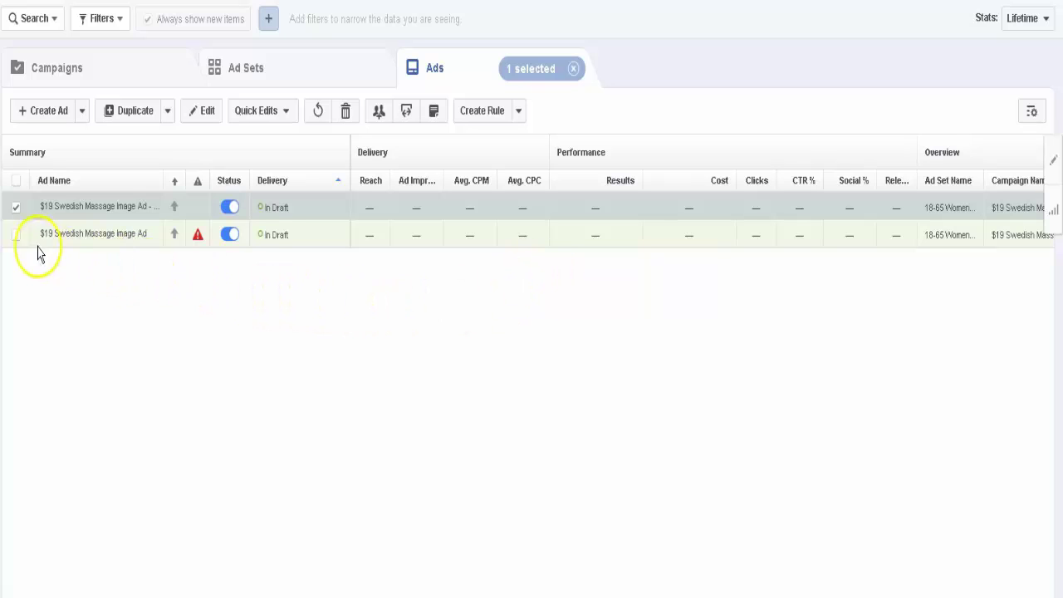
# Duplicate the original $19 Swedish Massage Image Ad within its existing campaign into a new ad set named "18-65 Women Interest Salon"
pyautogui.click(14, 235)
pyautogui.click(14, 207)
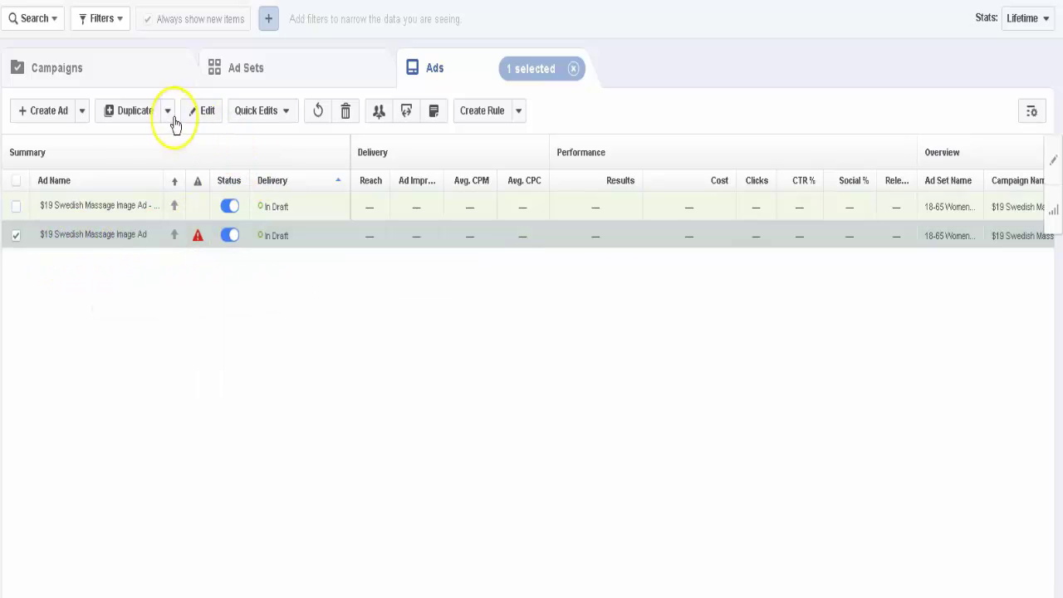
pyautogui.click(133, 115)
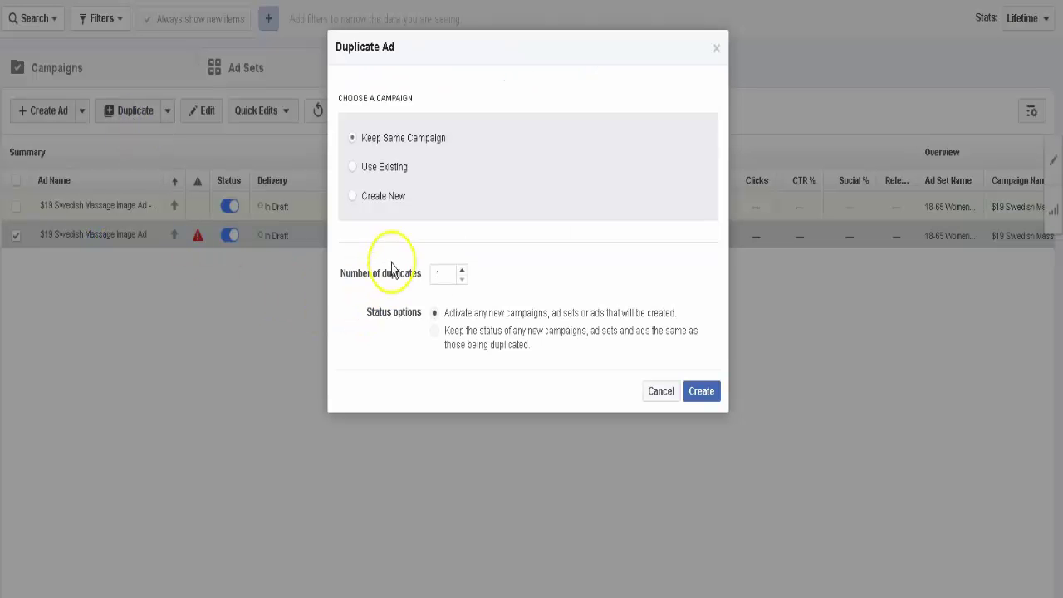
pyautogui.click(353, 170)
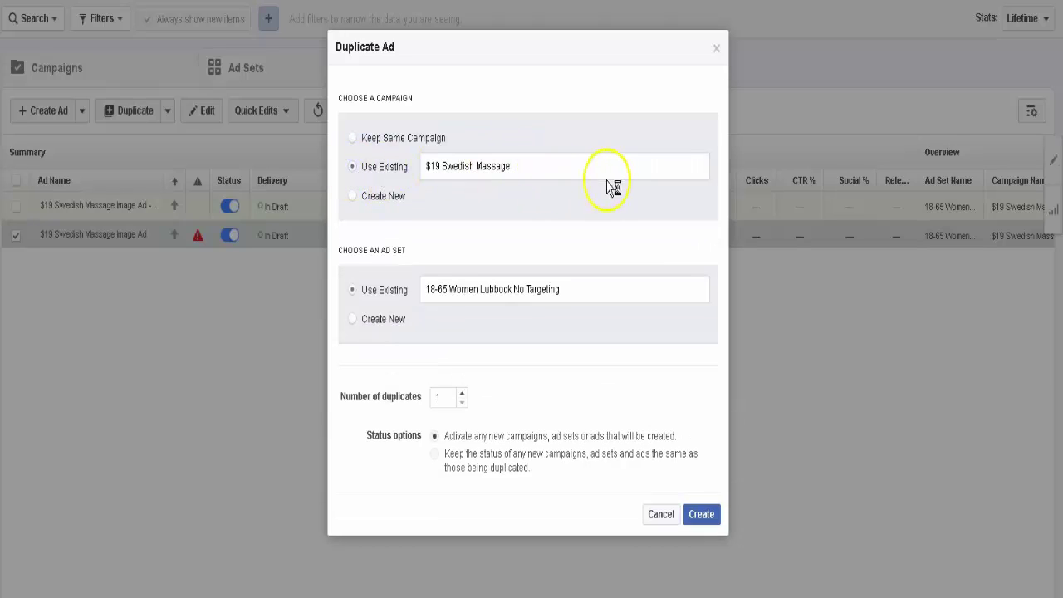
pyautogui.click(353, 323)
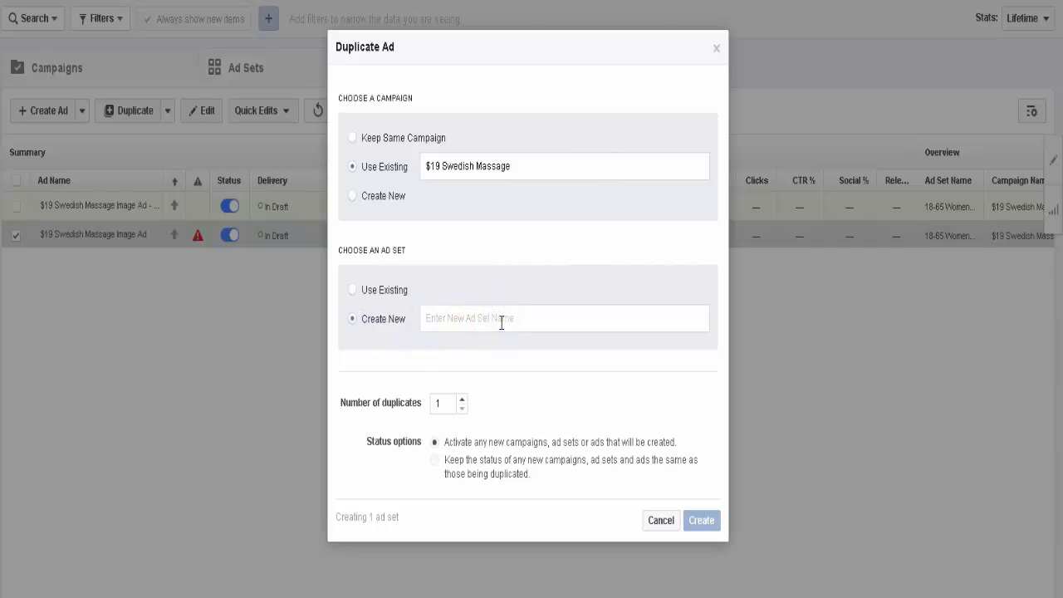
pyautogui.write('Salon')
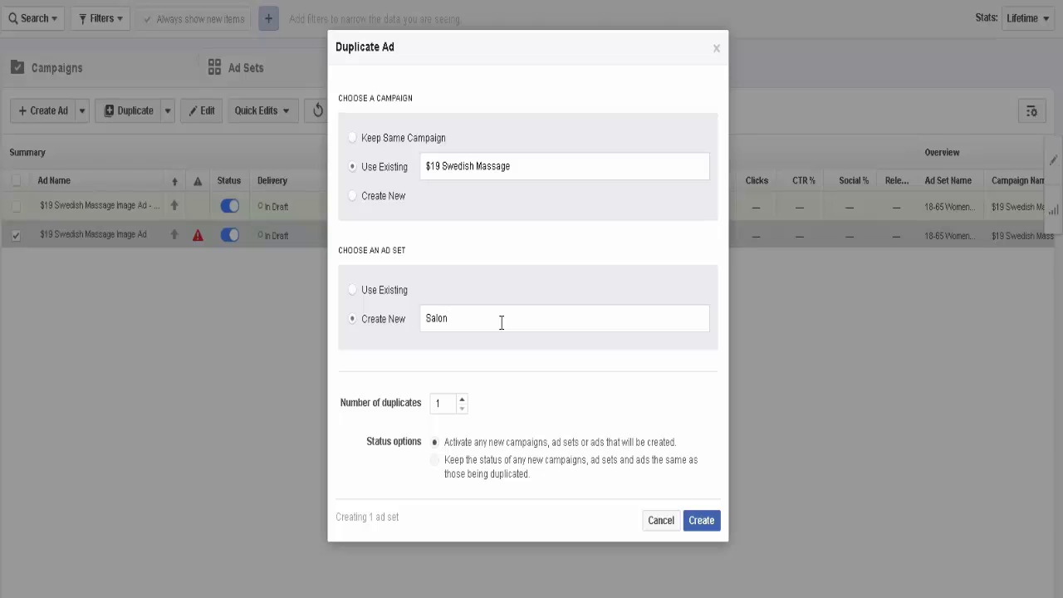
pyautogui.write('18-65 Women Interest')
pyautogui.click(701, 520)
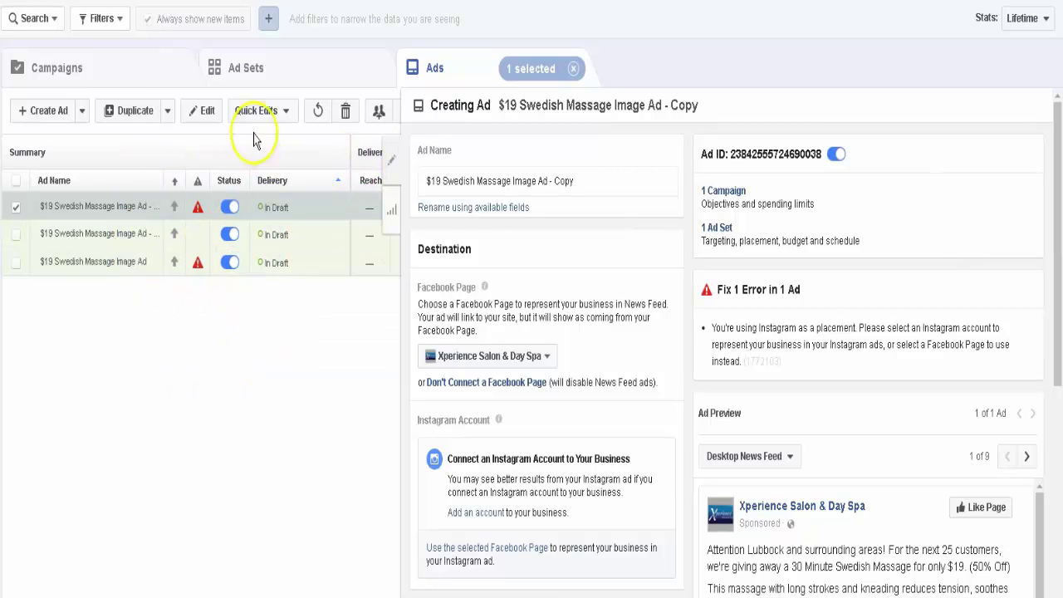
# Open the 18-65 Women Interest Salon ad set for editing and look over its budget and schedule
pyautogui.click(272, 74)
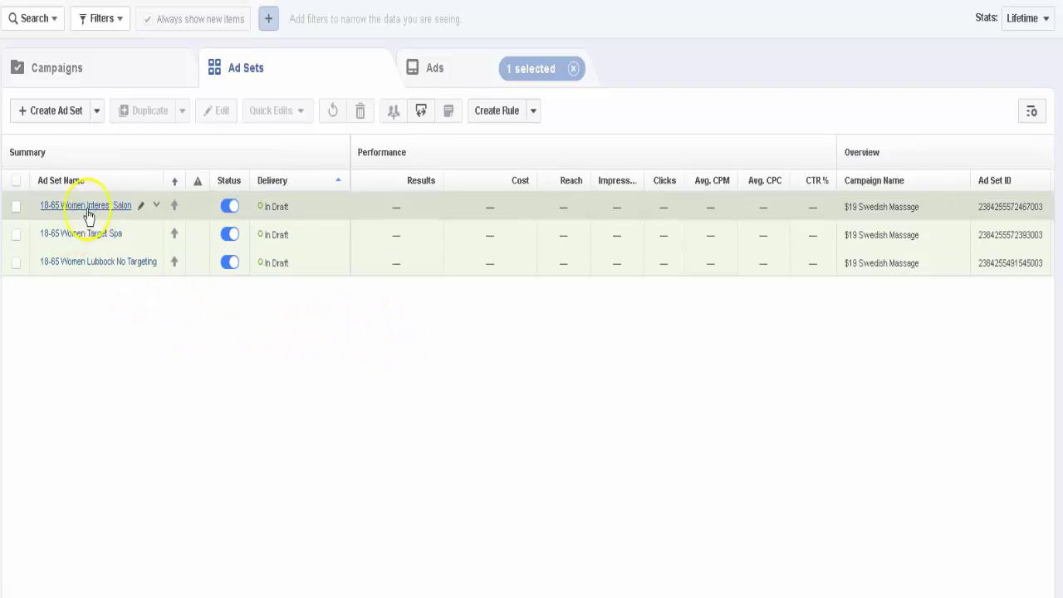
pyautogui.click(15, 207)
pyautogui.click(216, 112)
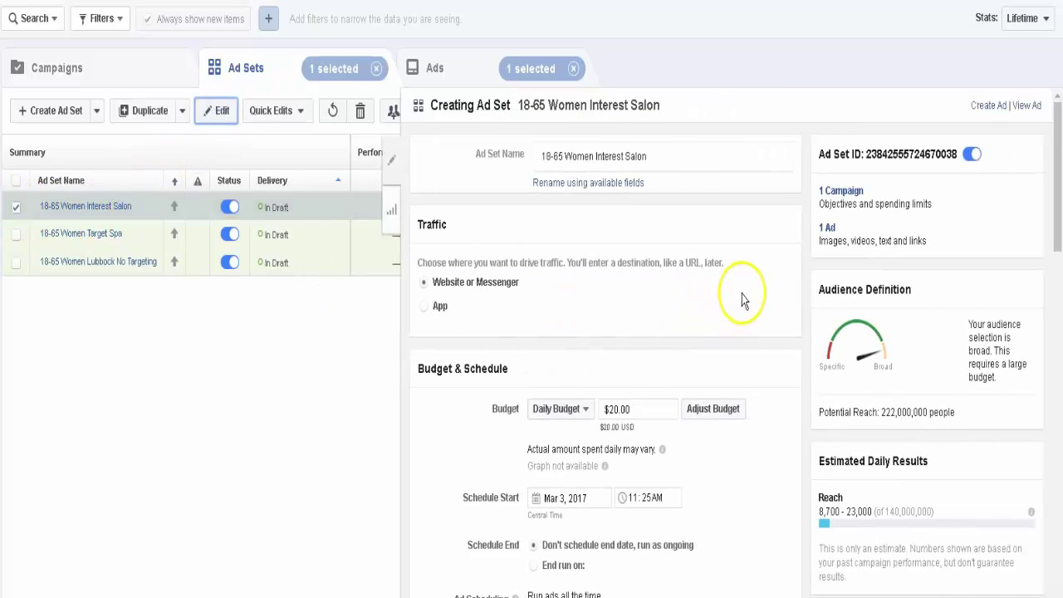
pyautogui.scroll(-1, 741, 274)
pyautogui.scroll(-5, 725, 266)
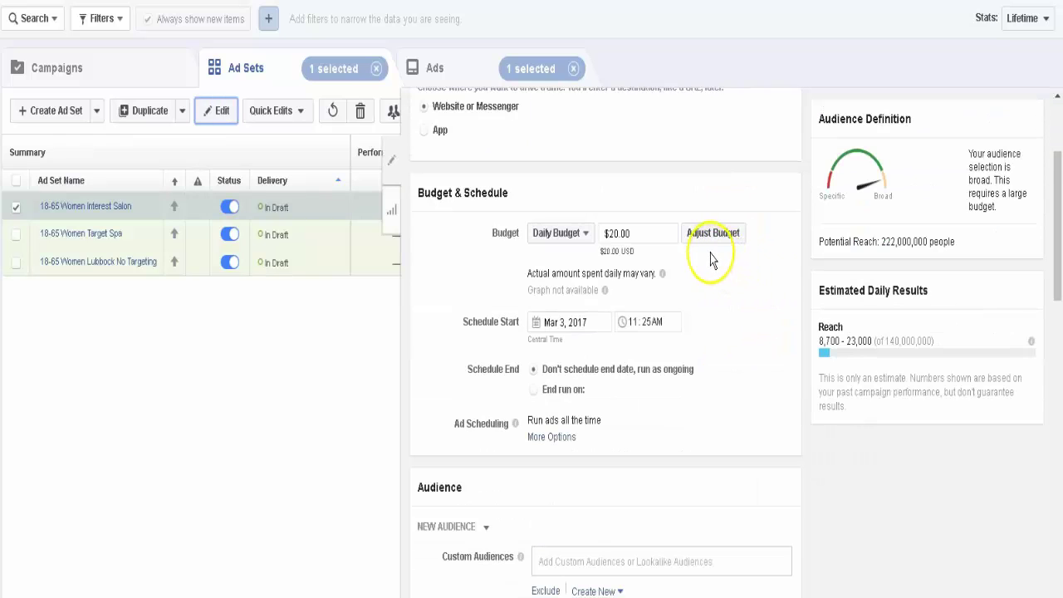
# Set the salon ad set's minimum audience age to 18 and its gender to Women
pyautogui.scroll(-2, 710, 260)
pyautogui.click(555, 274)
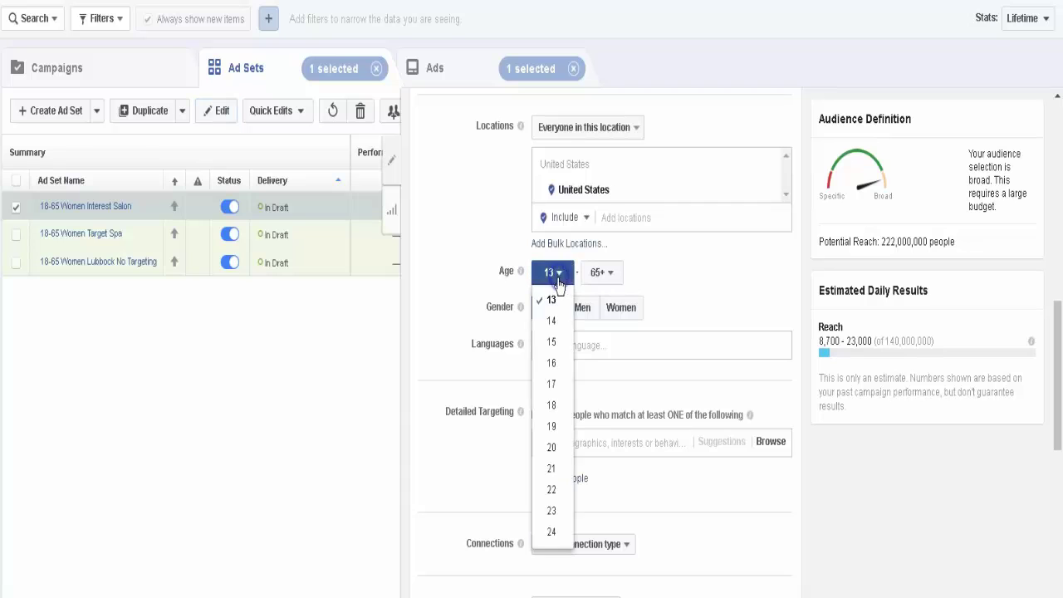
pyautogui.click(552, 405)
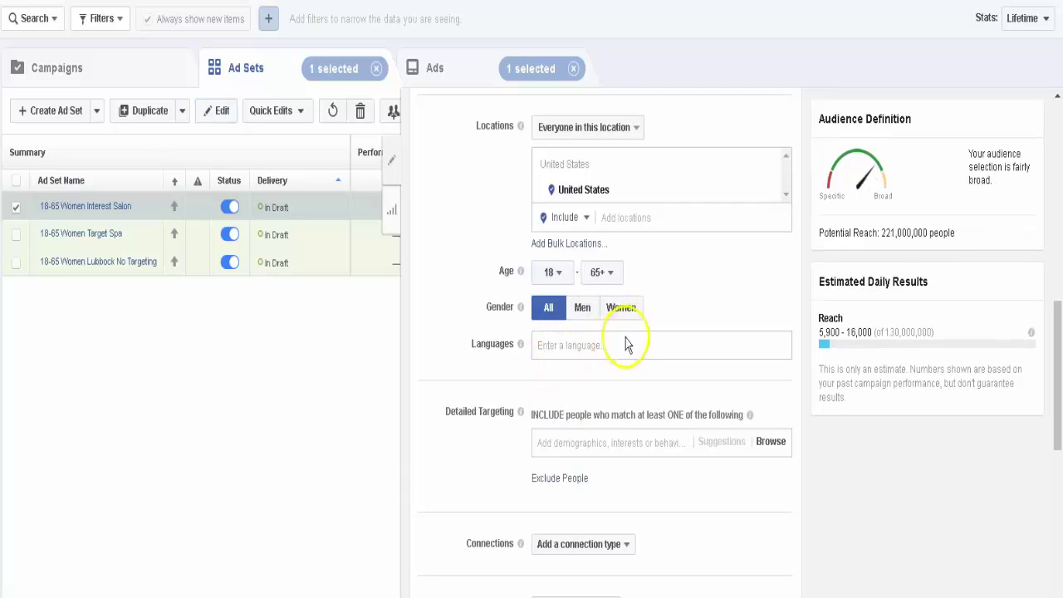
pyautogui.click(630, 306)
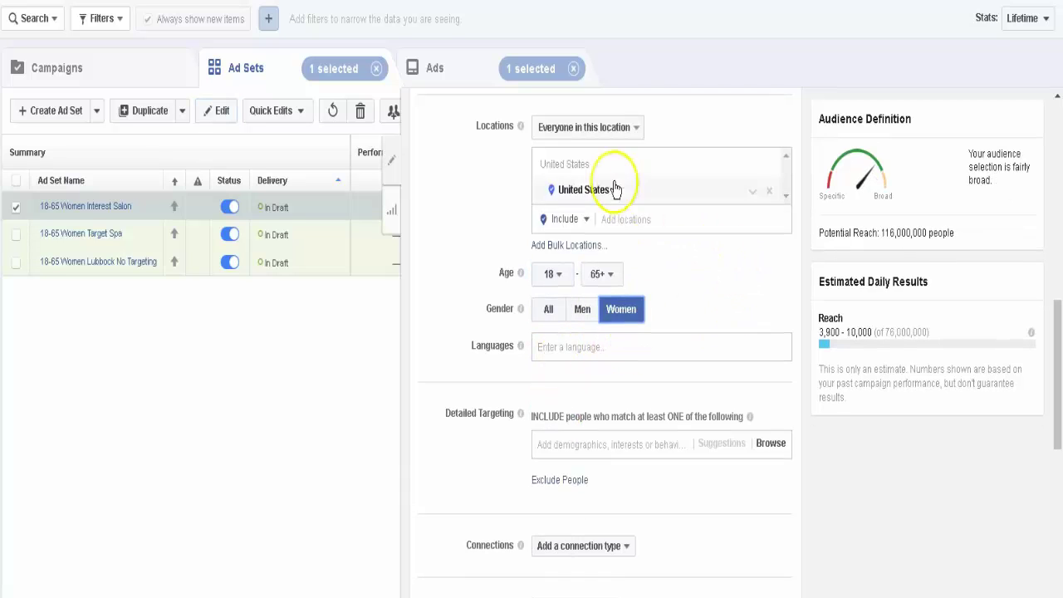
# Set the salon ad set's audience location to Lubbock, Texas, including cities within a 50-mile radius
pyautogui.click(631, 217)
pyautogui.write('Lubbock, TX')
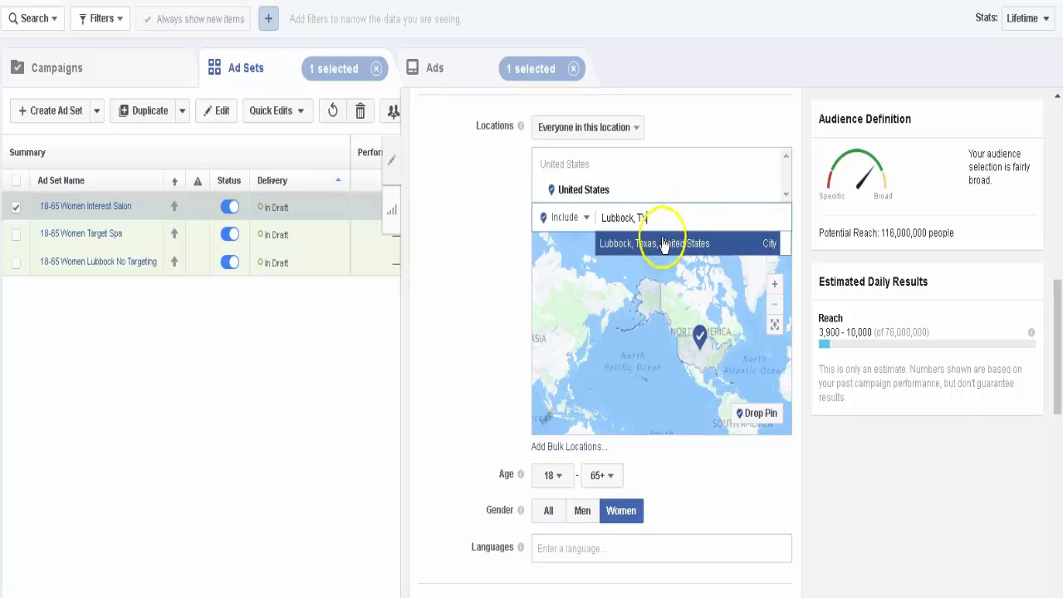
pyautogui.click(658, 242)
pyautogui.click(655, 192)
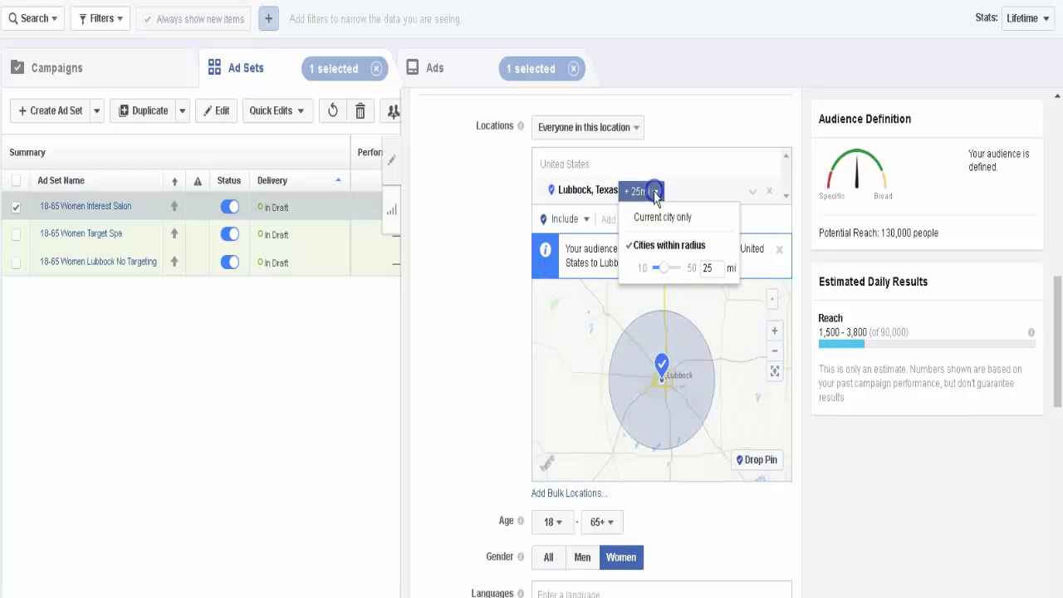
pyautogui.click(706, 274)
pyautogui.click(459, 353)
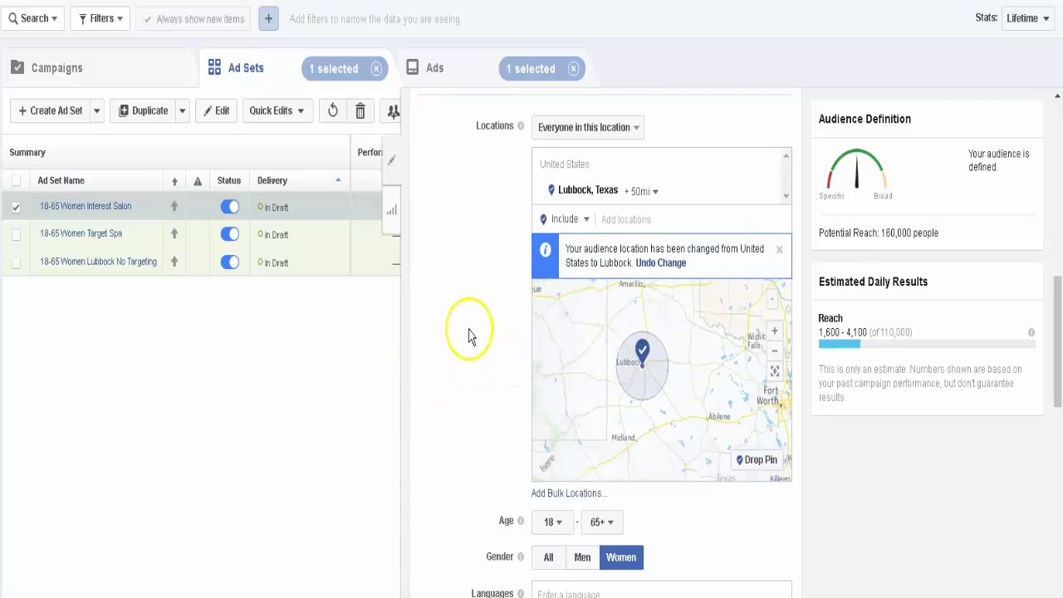
# Search the detailed targeting for "salon" and include people with the Beauty salons interest
pyautogui.scroll(-1, 471, 341)
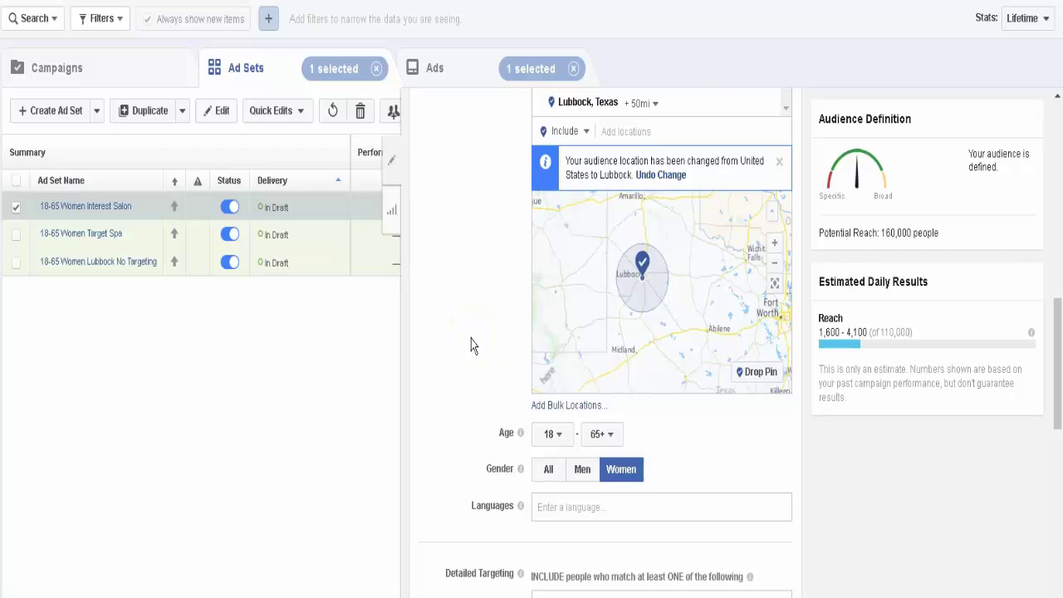
pyautogui.scroll(-4, 471, 338)
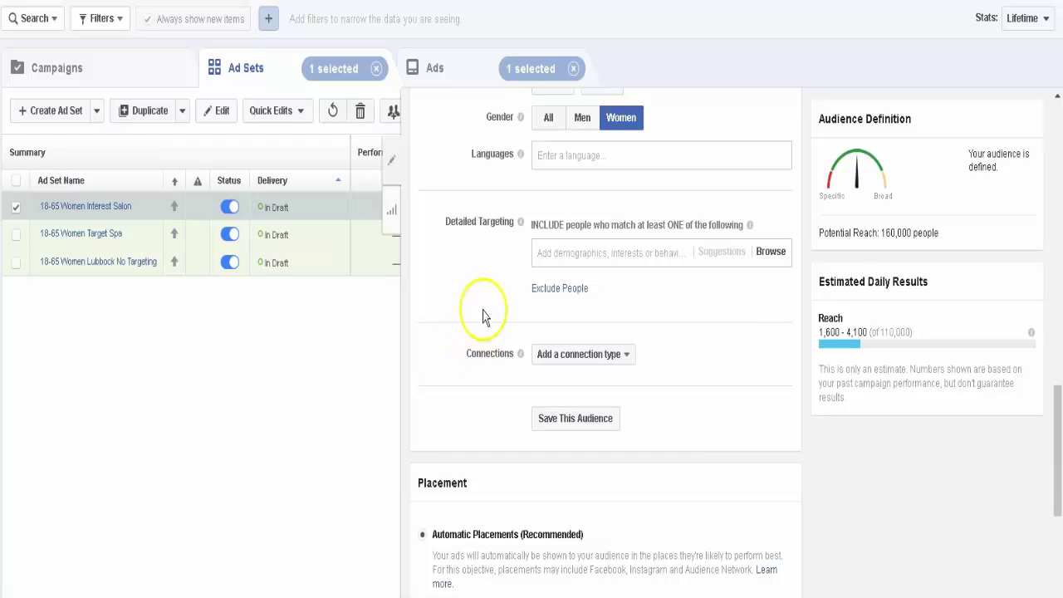
pyautogui.click(583, 257)
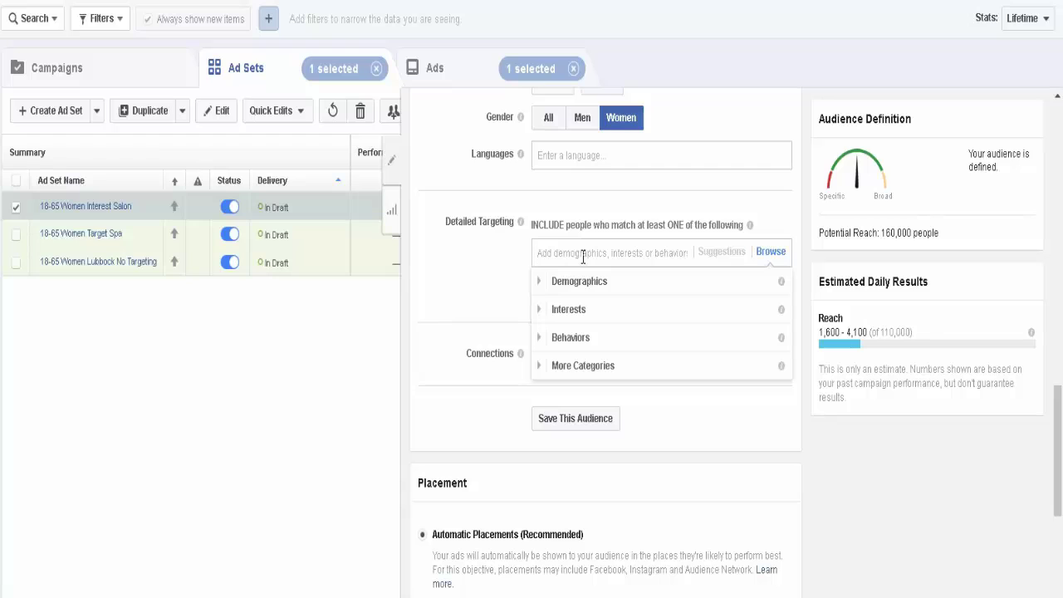
pyautogui.write('salon')
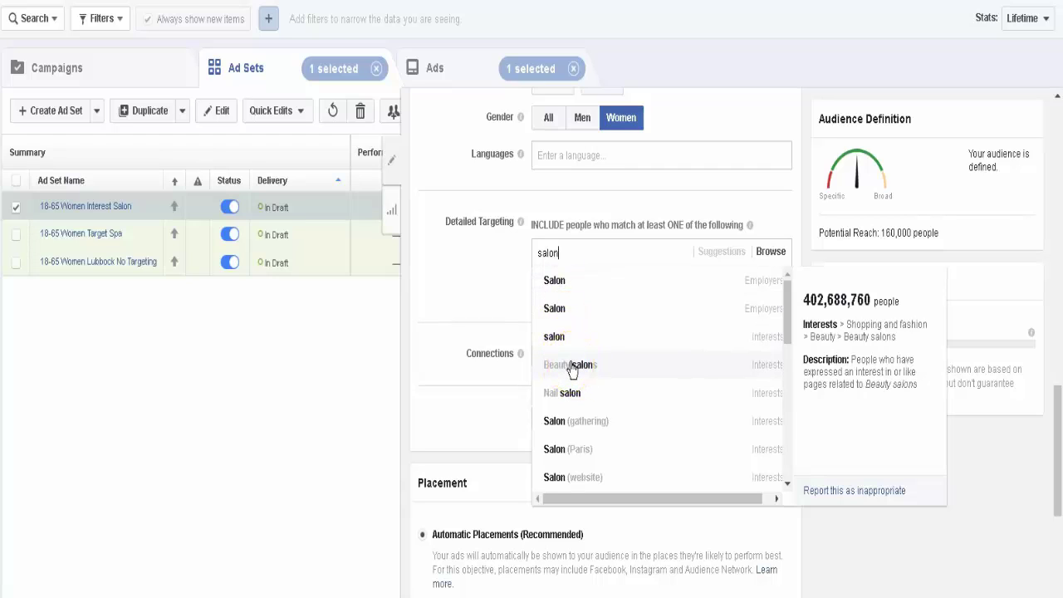
pyautogui.click(571, 364)
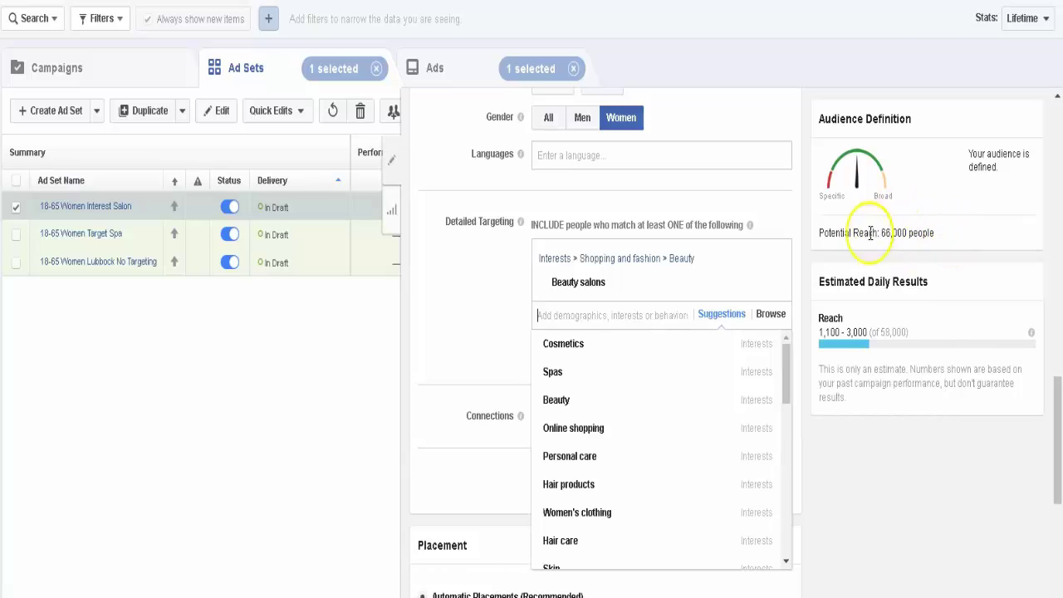
pyautogui.click(427, 388)
# Switch the ad set from automatic to edited placements and exclude the Audience Network and Instagram platforms
pyautogui.scroll(-1, 431, 393)
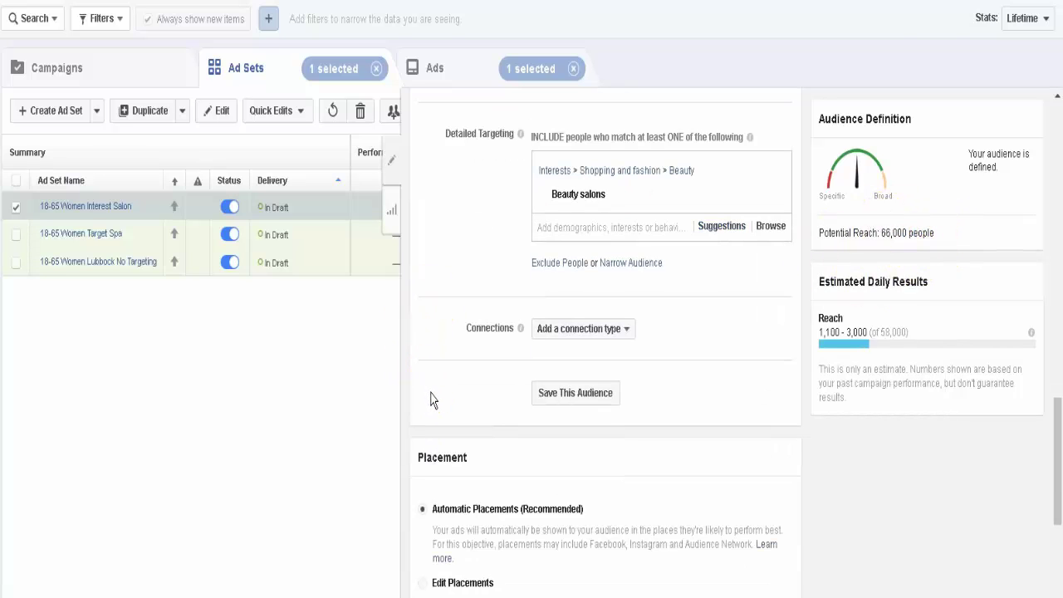
pyautogui.scroll(-1, 430, 397)
pyautogui.scroll(-1, 431, 395)
pyautogui.click(422, 415)
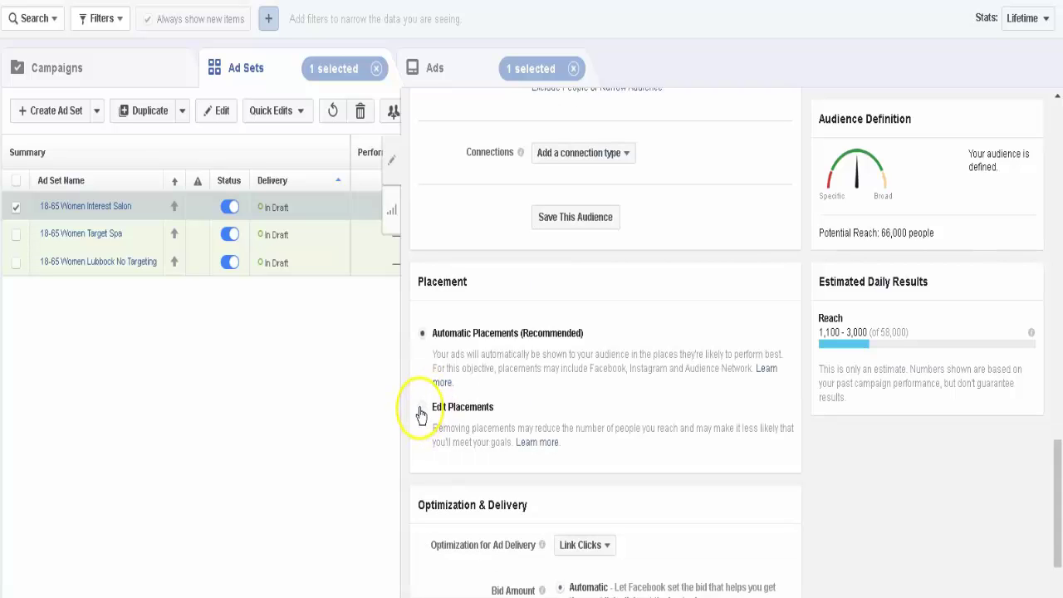
pyautogui.scroll(-3, 646, 353)
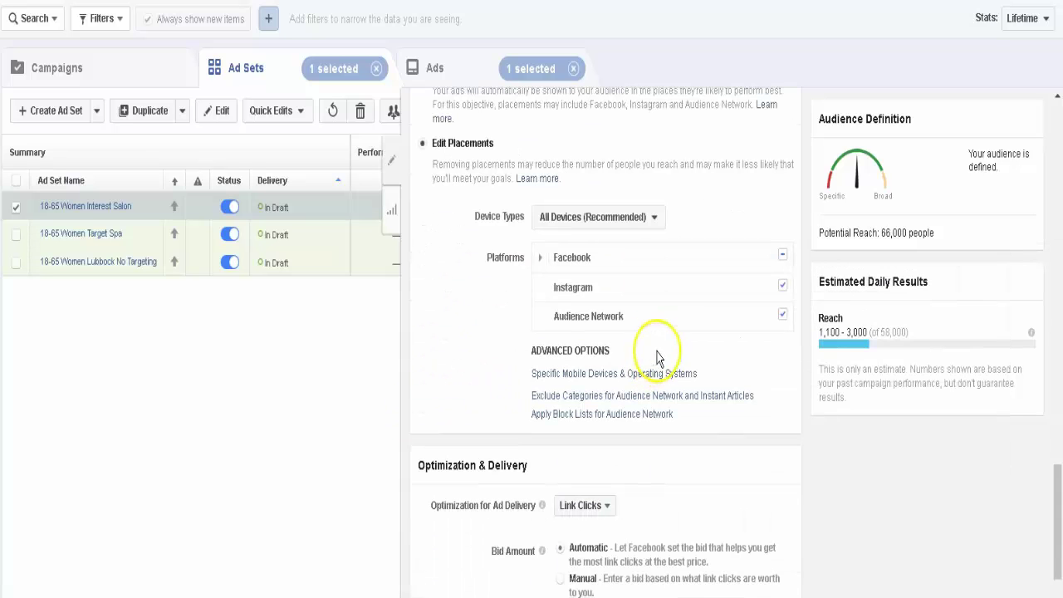
pyautogui.click(782, 315)
pyautogui.click(783, 286)
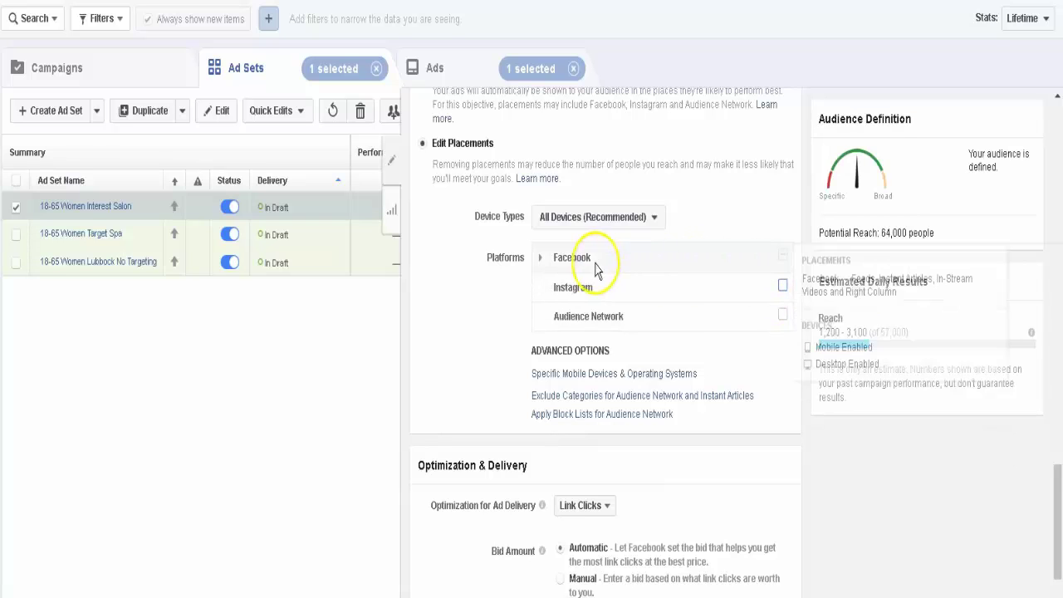
# Remove Right Column and Instant Articles from the Facebook placements, keeping only Feeds, and look over the optimization and delivery settings
pyautogui.click(568, 262)
pyautogui.click(540, 258)
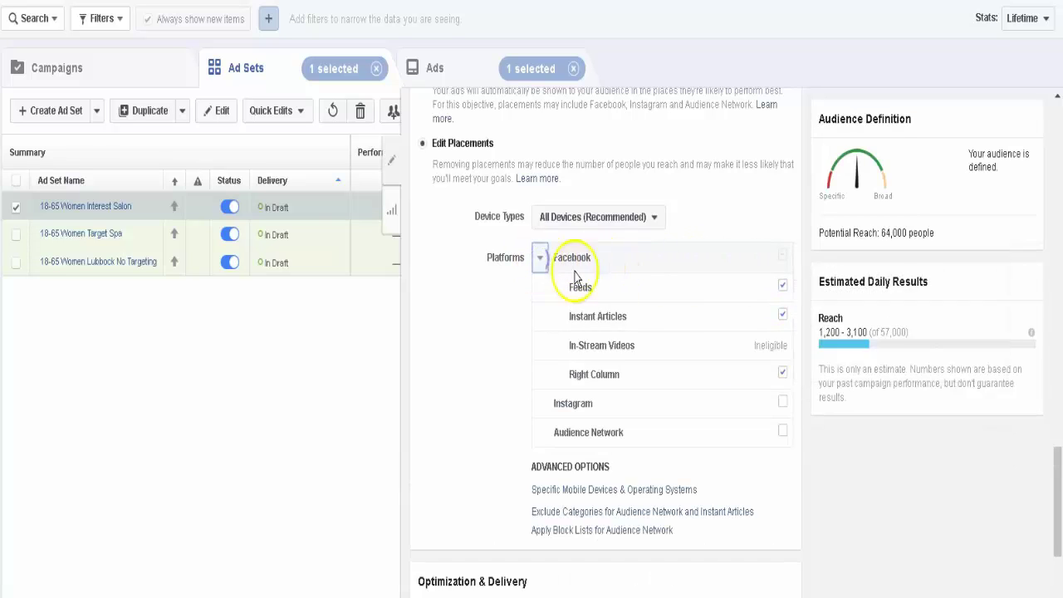
pyautogui.click(782, 374)
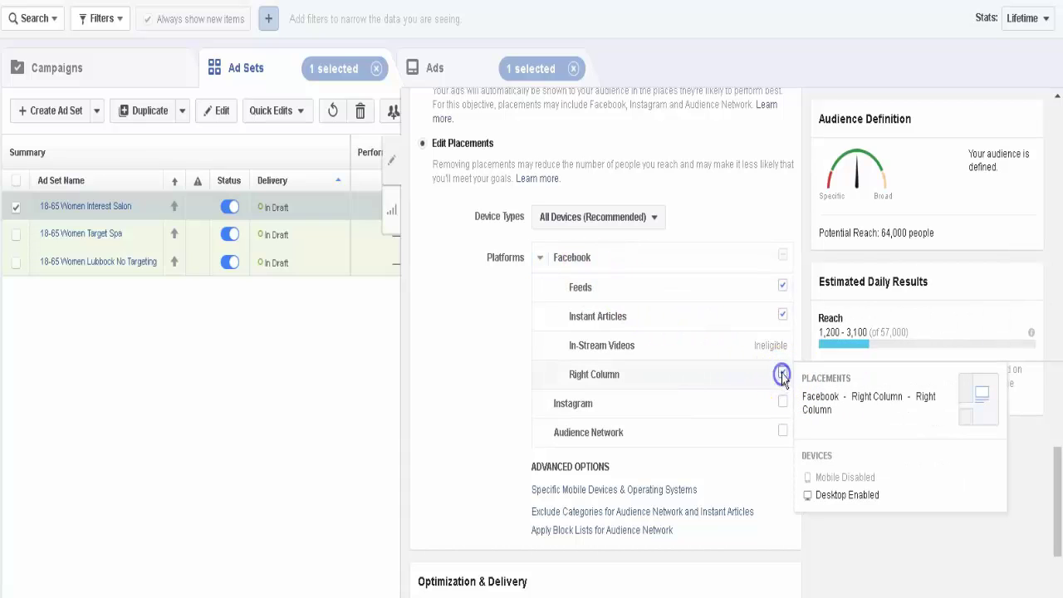
pyautogui.click(782, 316)
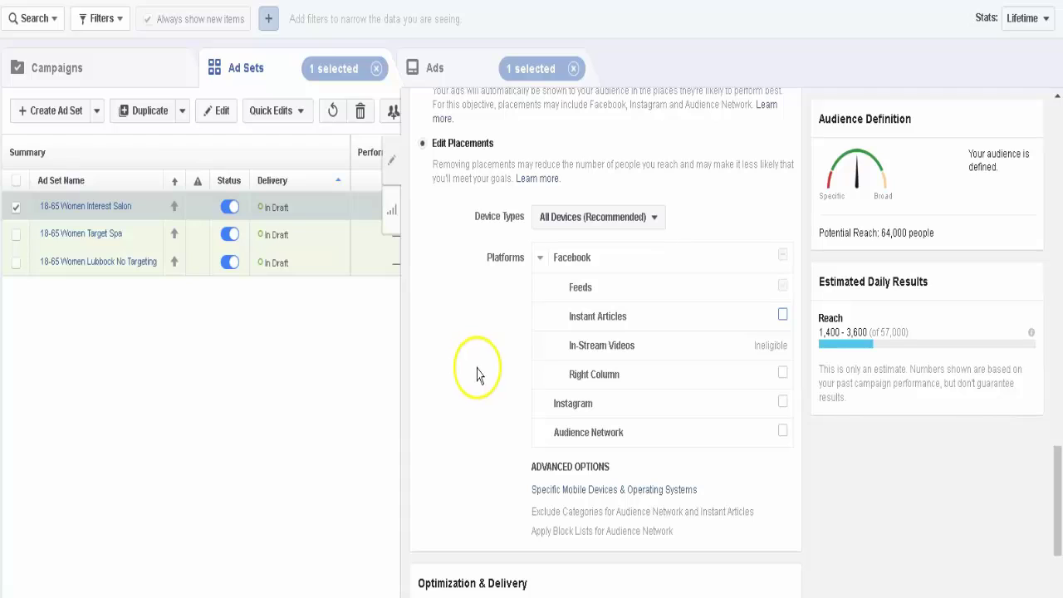
pyautogui.scroll(-3, 481, 371)
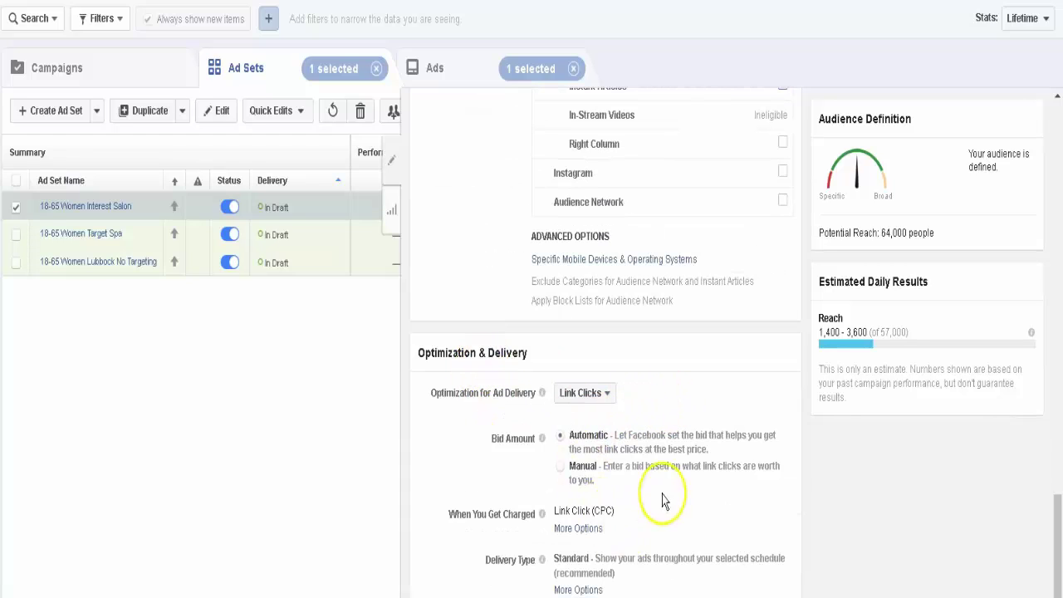
pyautogui.scroll(10, 679, 455)
pyautogui.scroll(3, 680, 455)
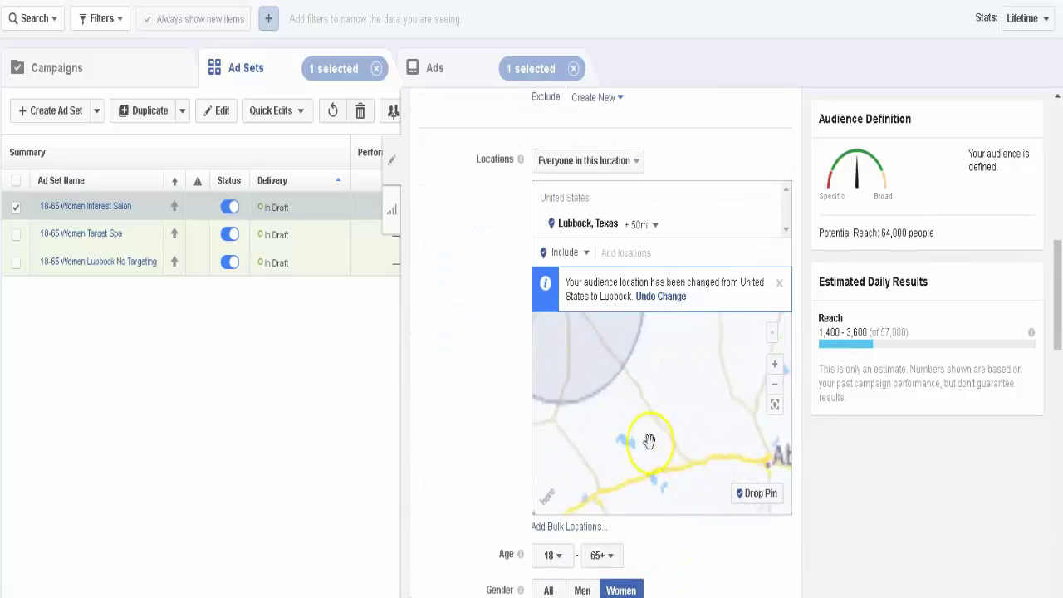